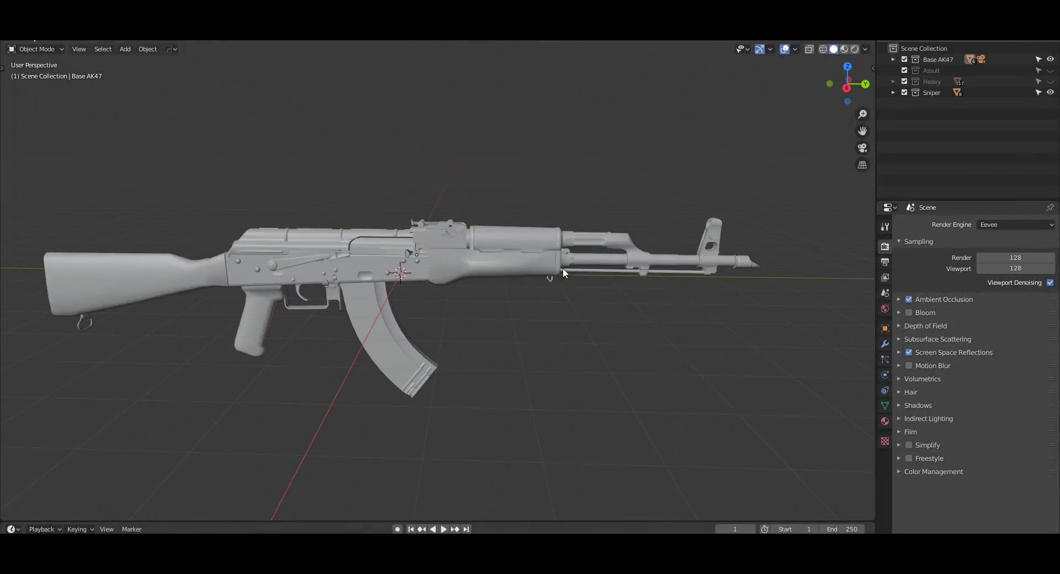
Box-select the separate sniper parts and move them in top view beside the AK47.
scroll(562, 267, "down", 5)
mouse_move(384, 322)
middle_mouse_down()
mouse_move(331, 307)
mouse_move(396, 287)
mouse_move(618, 280)
middle_mouse_up()
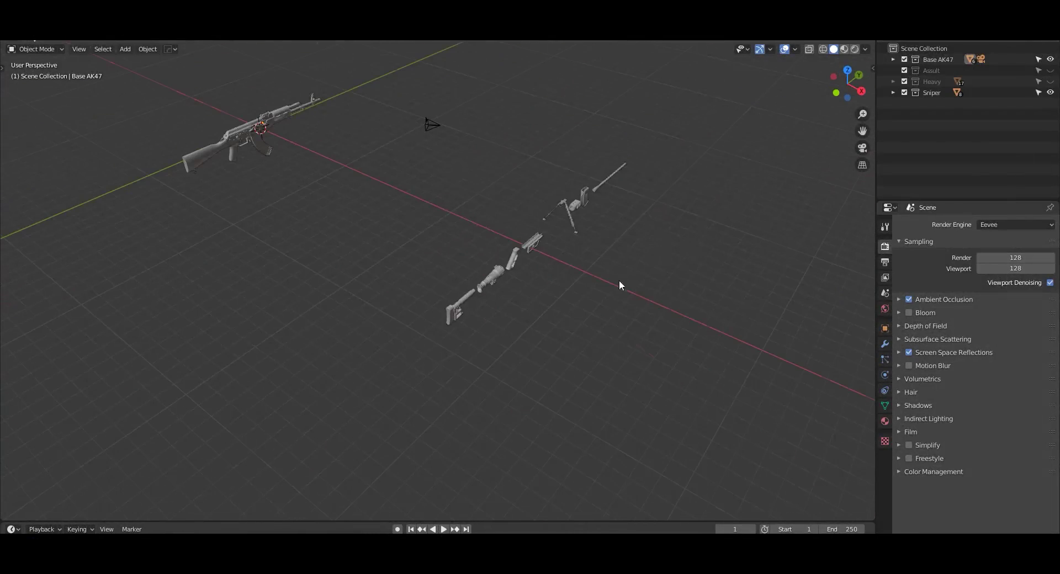
left_click_drag(718, 153, 430, 356)
key("KP_7")
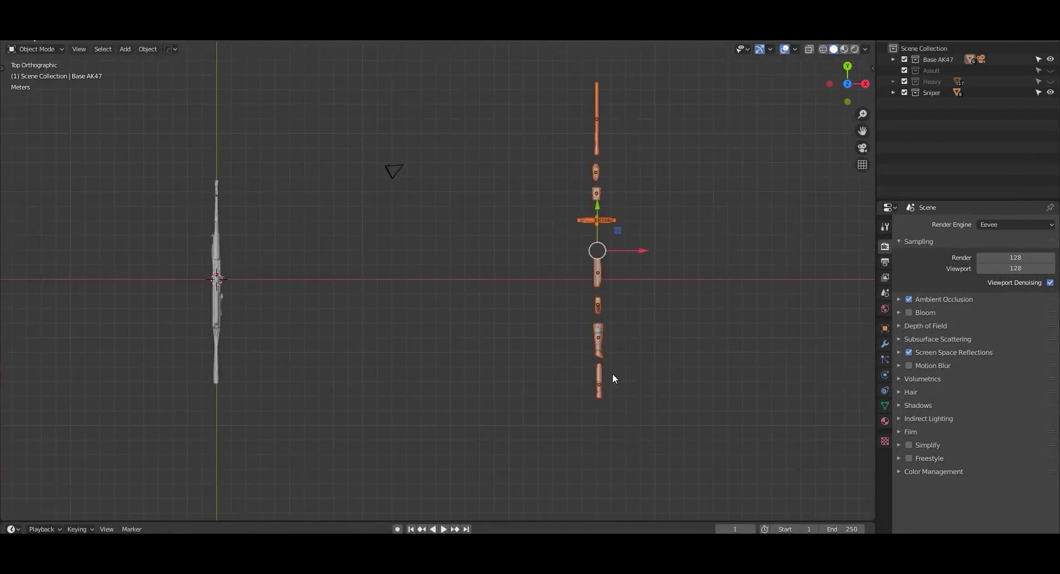
left_click(480, 365)
key("g")
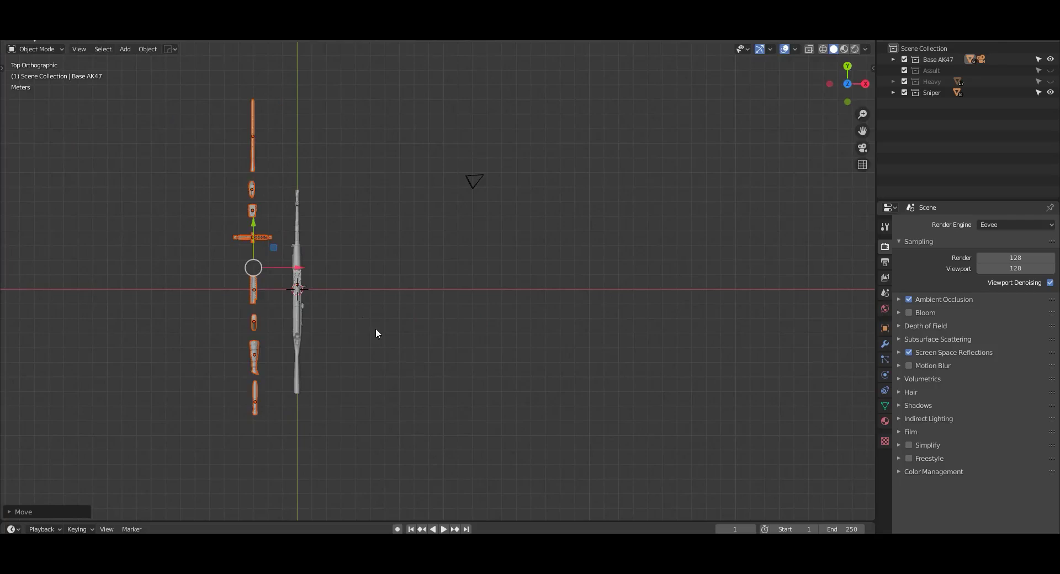
mouse_move(376, 329)
middle_mouse_down("shift")
mouse_move(424, 332)
mouse_move(376, 230)
mouse_move(526, 394)
mouse_move(543, 331)
mouse_move(435, 338)
mouse_move(469, 297)
mouse_move(519, 309)
mouse_move(503, 238)
middle_mouse_up("shift")
Scale the sniper parts to match the rifle's size.
left_click(467, 334)
key("s")
left_click(541, 343)
In right view, resize the bipod and move it under the handguard.
left_click(518, 309)
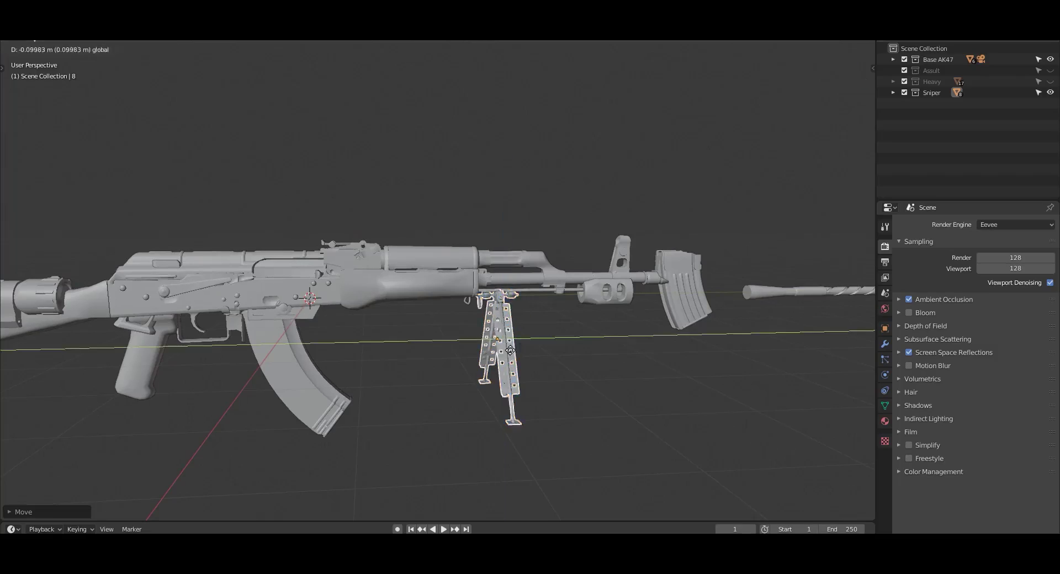
left_click(518, 367)
key("KP_3")
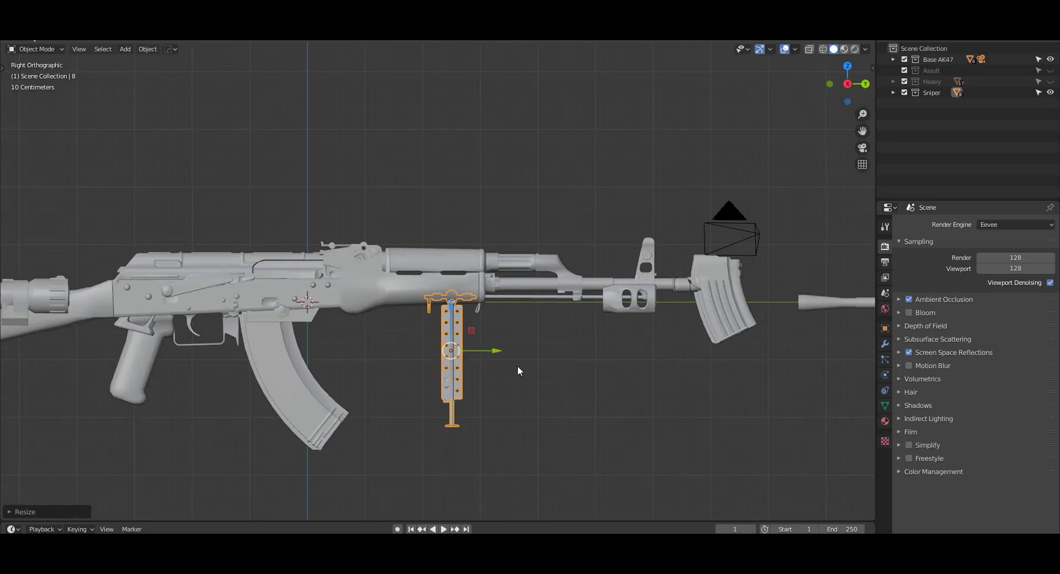
key("s")
left_click(529, 369)
key("g")
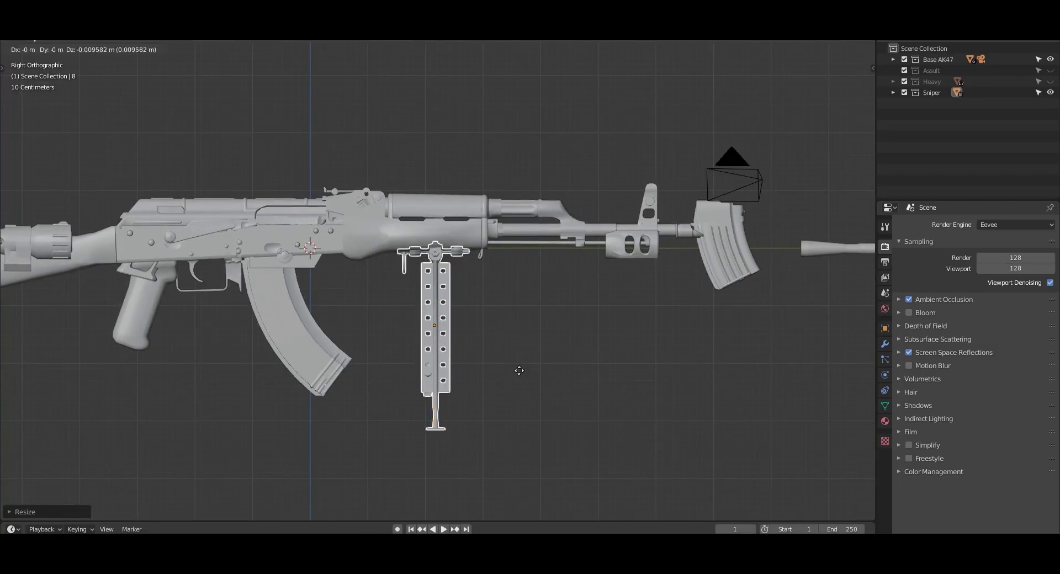
scroll(513, 363, "up", 2)
In top view, shift the bipod sideways along X to centre it under the rifle.
mouse_move(581, 330)
middle_mouse_down()
mouse_move(470, 279)
mouse_move(453, 335)
middle_mouse_up()
scroll(452, 331, "up", 2)
key("KP_7")
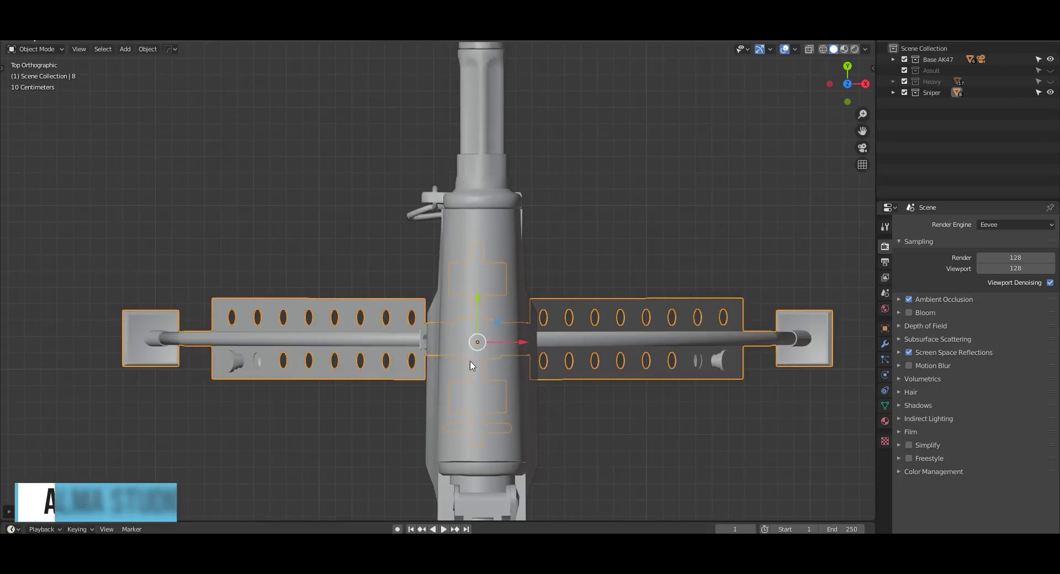
key("g")
key("x")
left_click(524, 347)
mouse_move(524, 347)
middle_mouse_down()
mouse_move(511, 294)
mouse_move(407, 230)
mouse_move(430, 296)
middle_mouse_up()
Adjust the bipod's position front to back along Y beneath the handguard.
key("g")
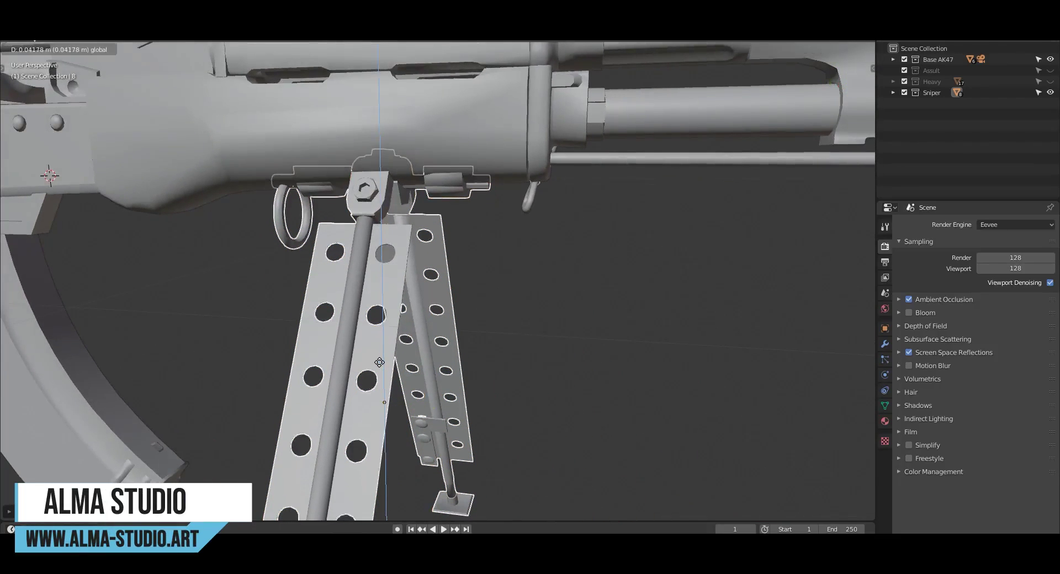
key("Escape")
key("g")
key("y")
left_click(431, 415)
scroll(431, 415, "down", 5)
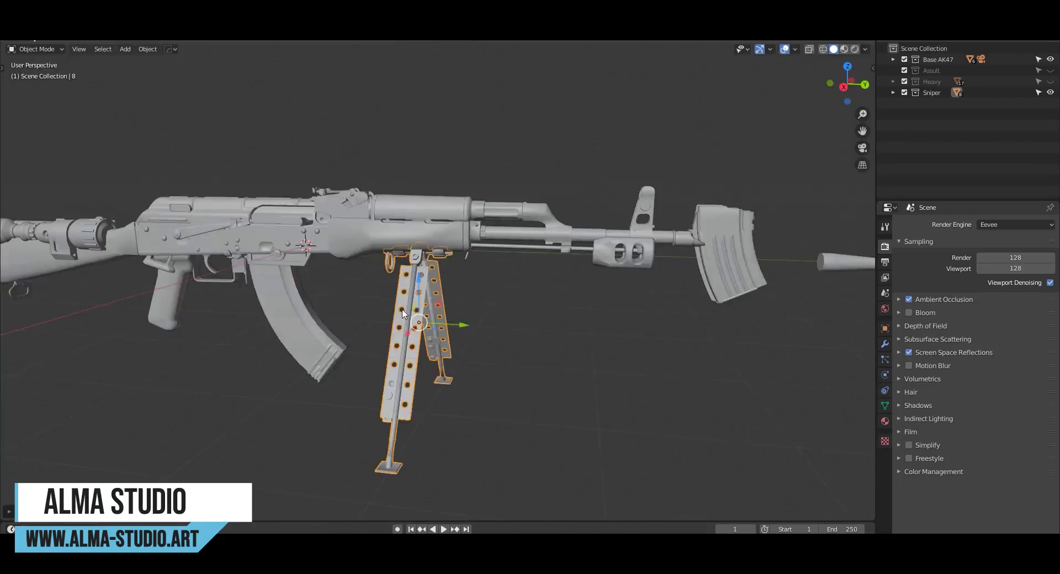
mouse_move(430, 416)
middle_mouse_down()
mouse_move(387, 332)
mouse_move(349, 291)
mouse_move(609, 305)
middle_mouse_up()
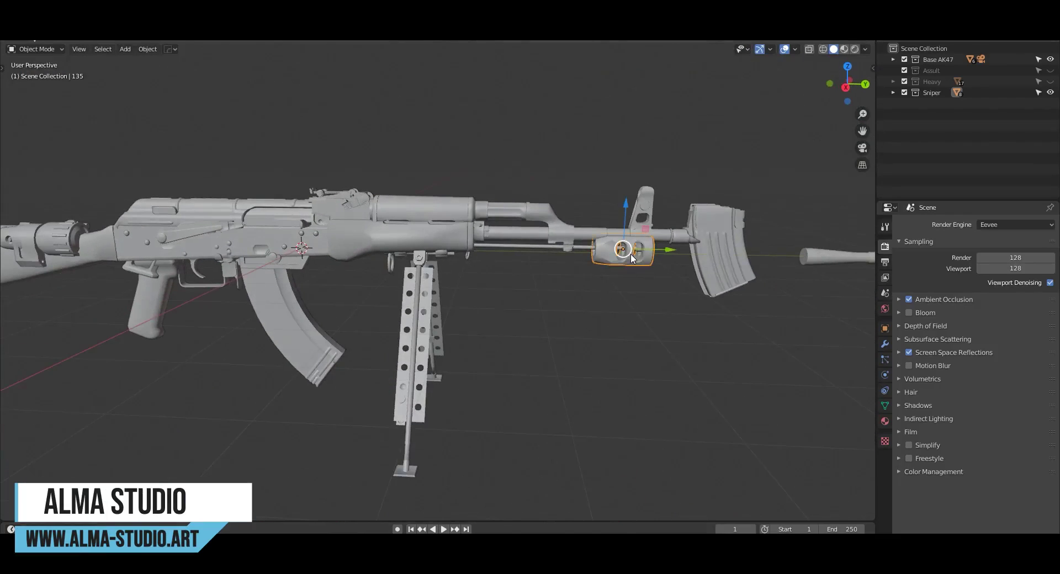
In right view, scale the muzzle brake down to 0.8704.
key("KP_3")
key("KP_Decimal")
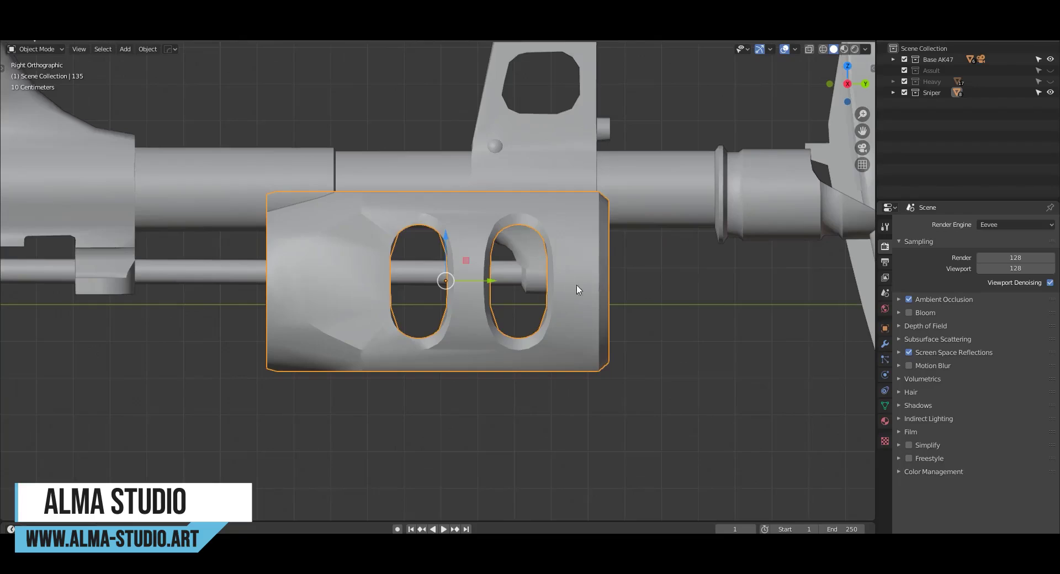
scroll(578, 290, "down", 5)
middle_click_drag(578, 289, 441, 289, "shift")
key("g")
left_click(585, 343)
key("s")
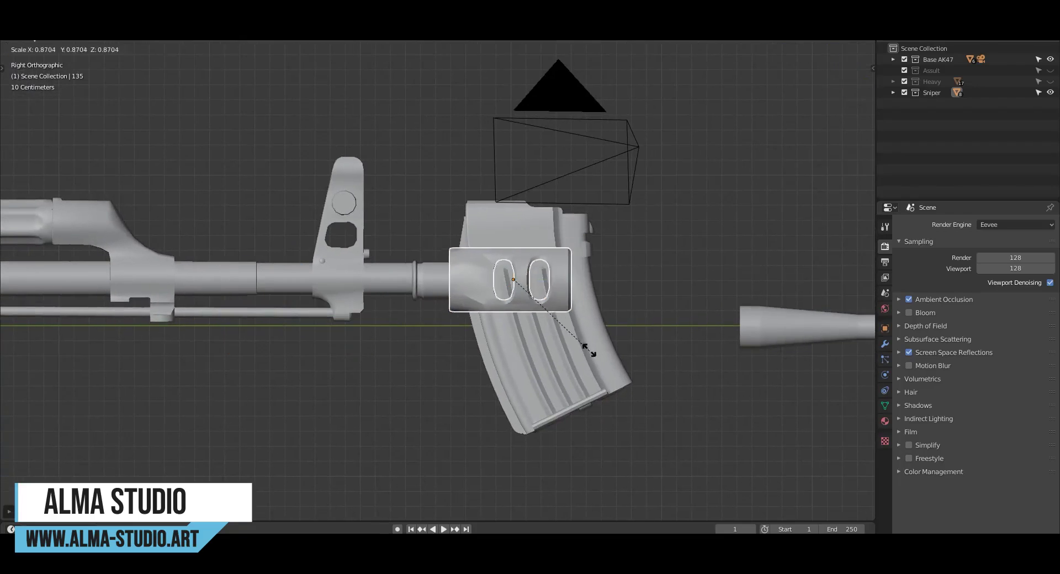
Select the barrel tube and cancel its move, then start moving the short magazine onto the rifle.
middle_click_drag(430, 286, 516, 286, "shift")
left_click(436, 283)
scroll(469, 349, "down", 2)
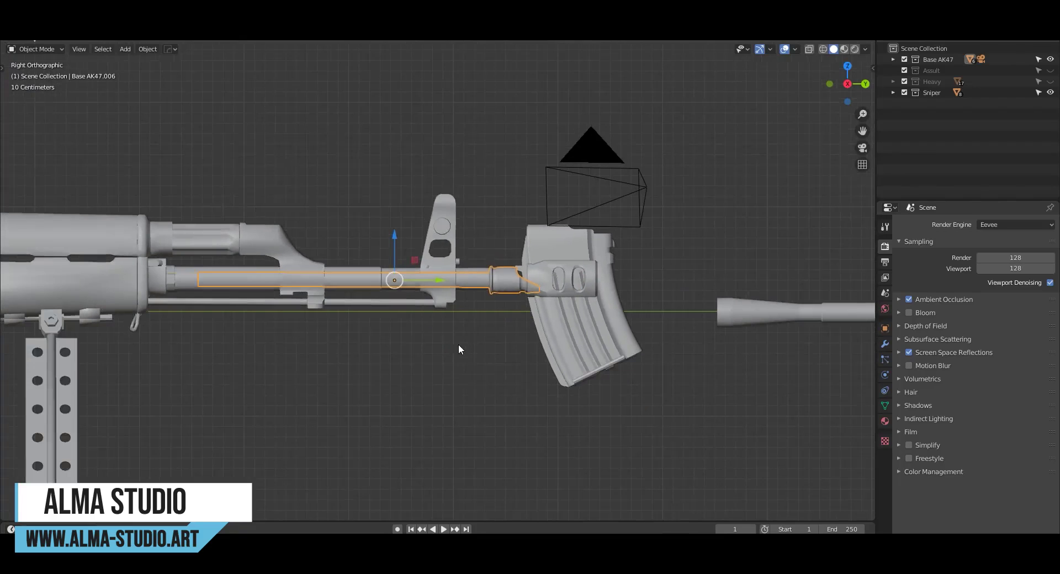
key("g")
right_click(431, 209)
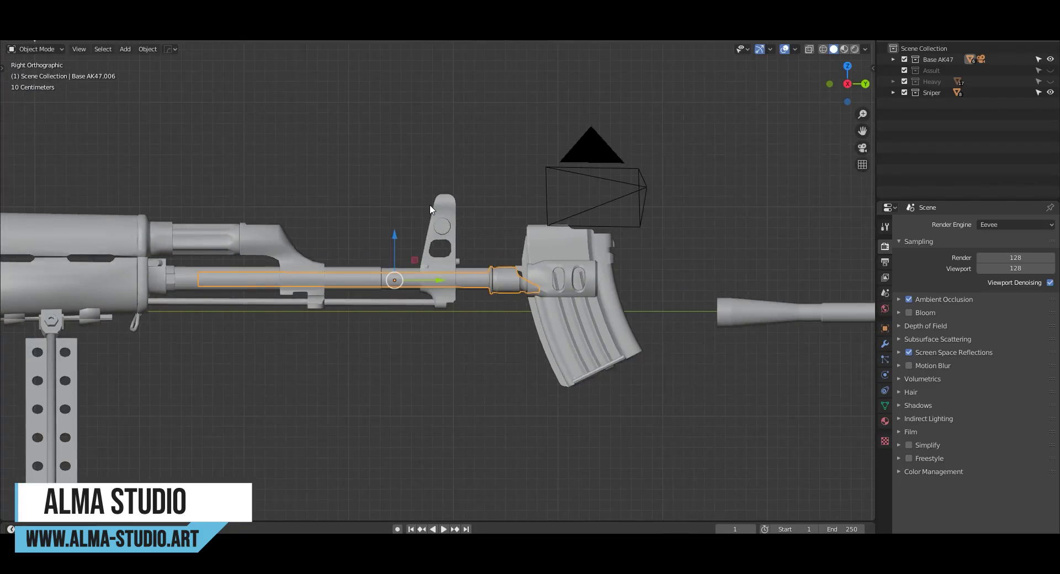
left_click(574, 341)
key("g")
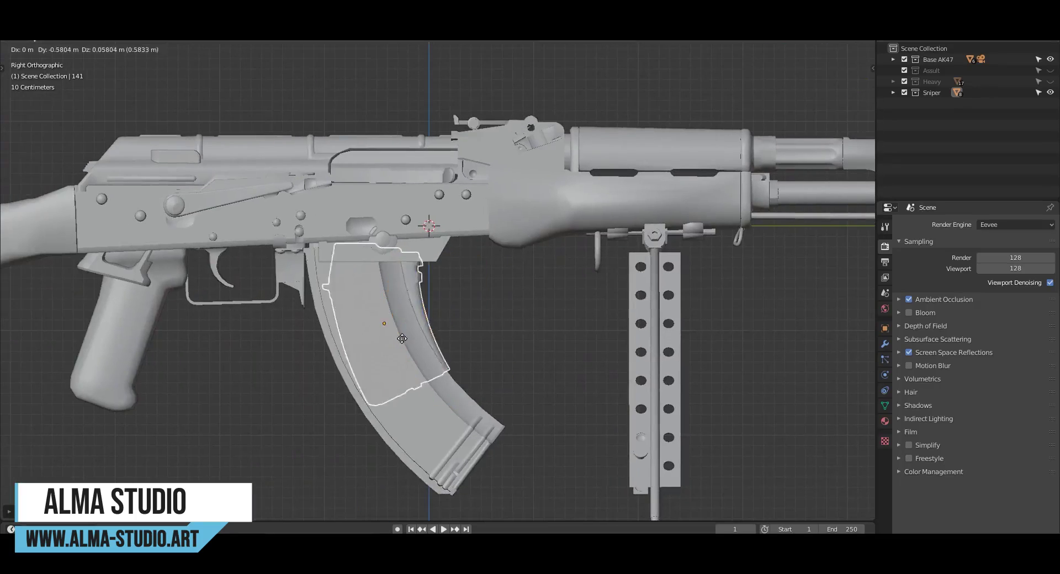
Fit the new pistol grip onto the rifle.
middle_click_drag(348, 335, 488, 310, "shift")
left_click(436, 290)
key("g")
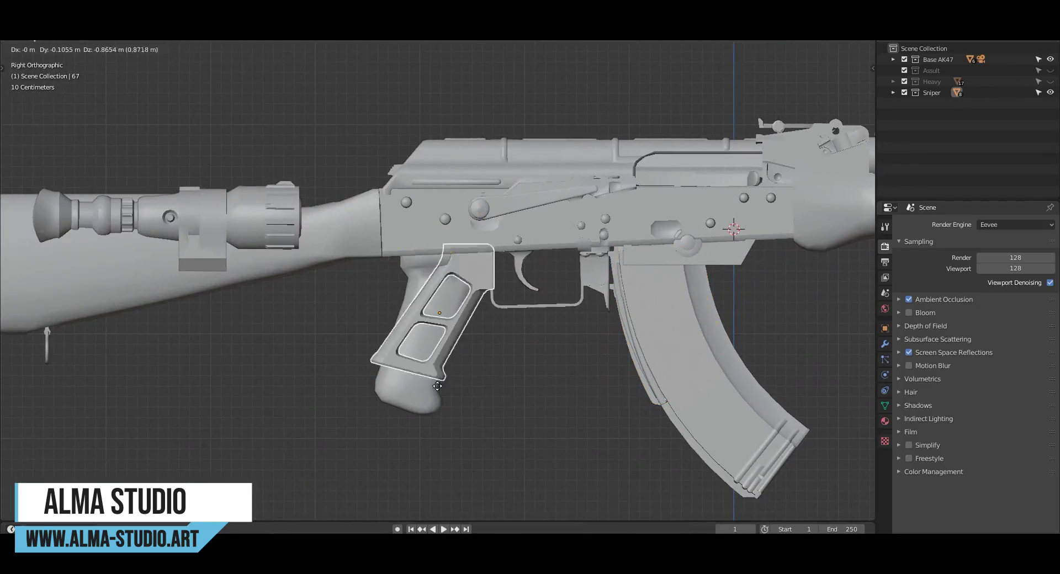
left_click(421, 387)
Move the scope up above the receiver.
middle_click_drag(421, 386, 359, 256, "shift")
left_click(359, 256)
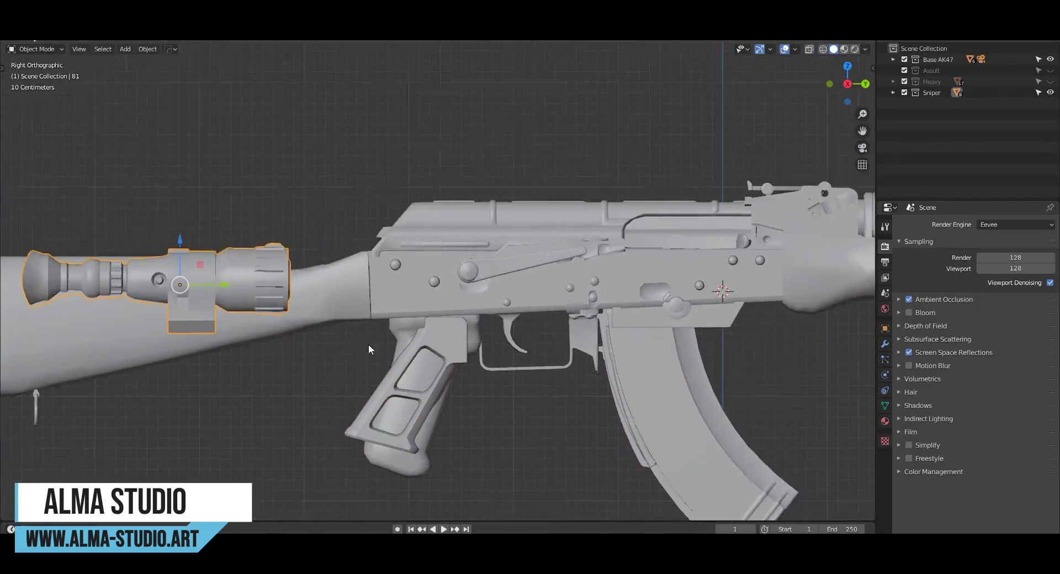
key("g")
left_click(690, 267)
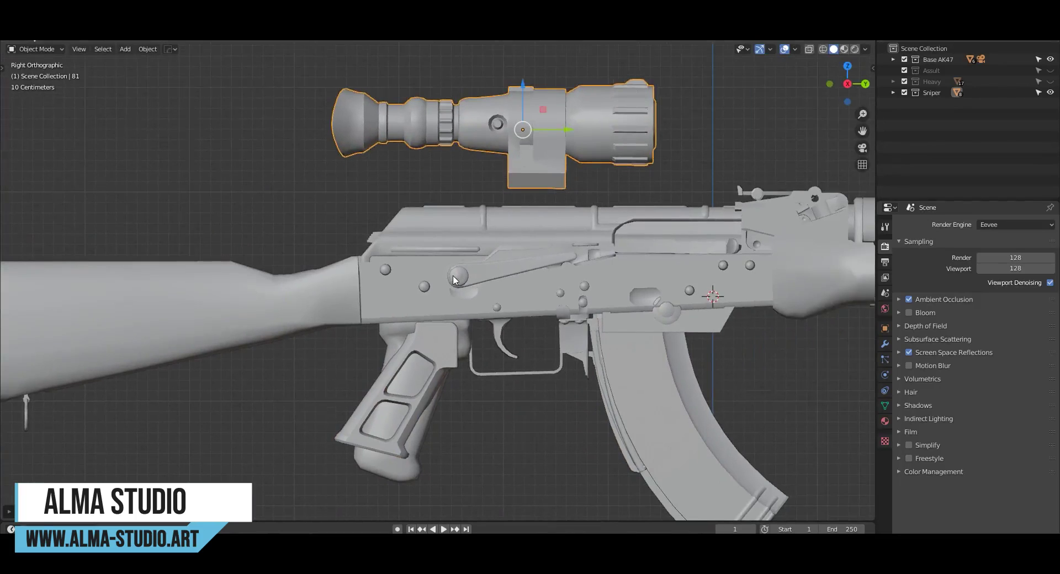
Select the new stock to bring it to the rifle's rear.
scroll(218, 276, "down", 6)
middle_click_drag(218, 276, 261, 280, "shift")
left_click(304, 290)
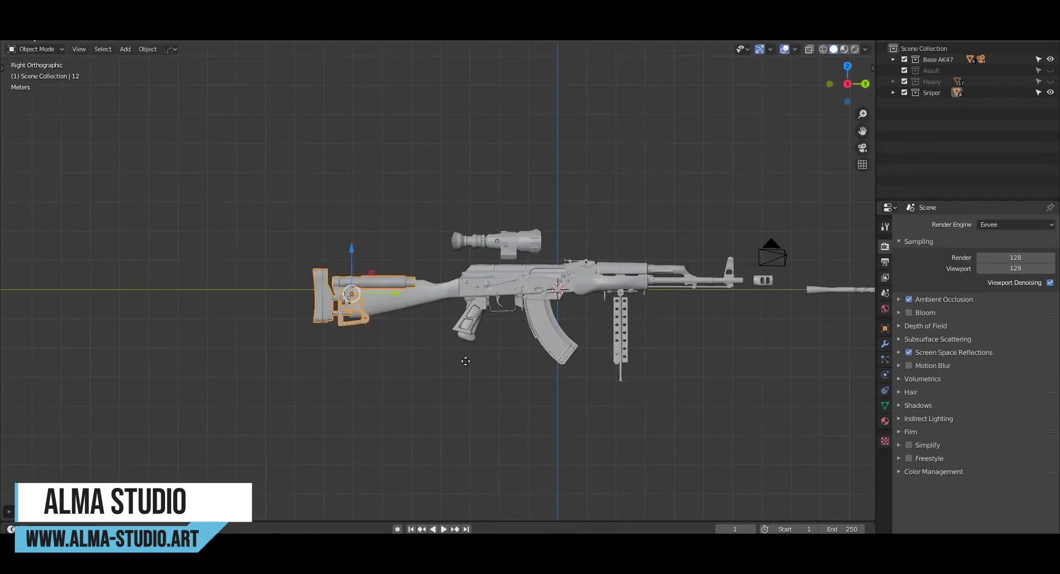
Seat the new stock at the rear of the rifle.
left_click(497, 366)
scroll(488, 340, "up", 2)
scroll(715, 322, "up", 3)
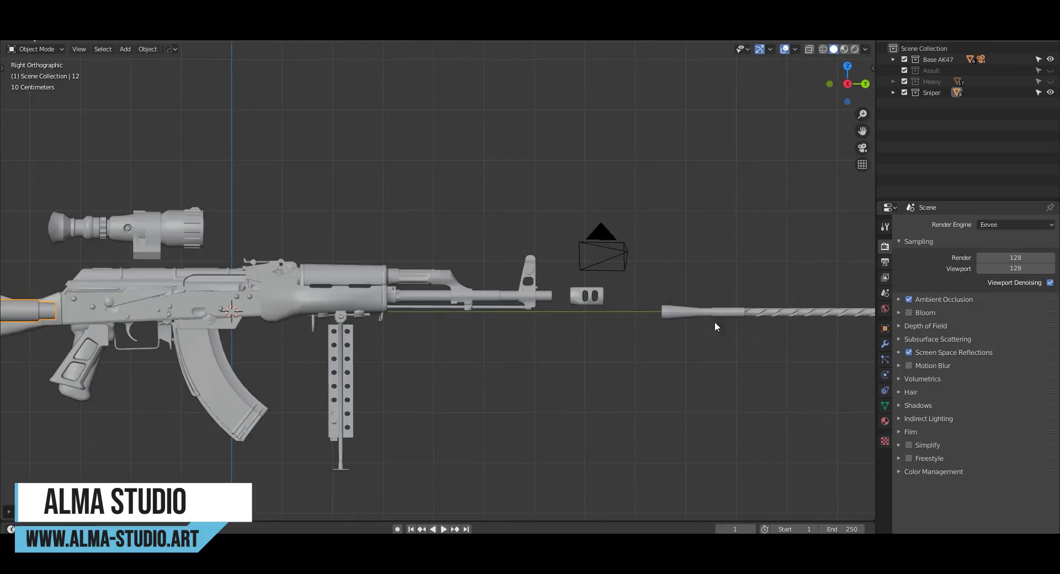
Move the barrel along the handguard and scale it down.
key("g")
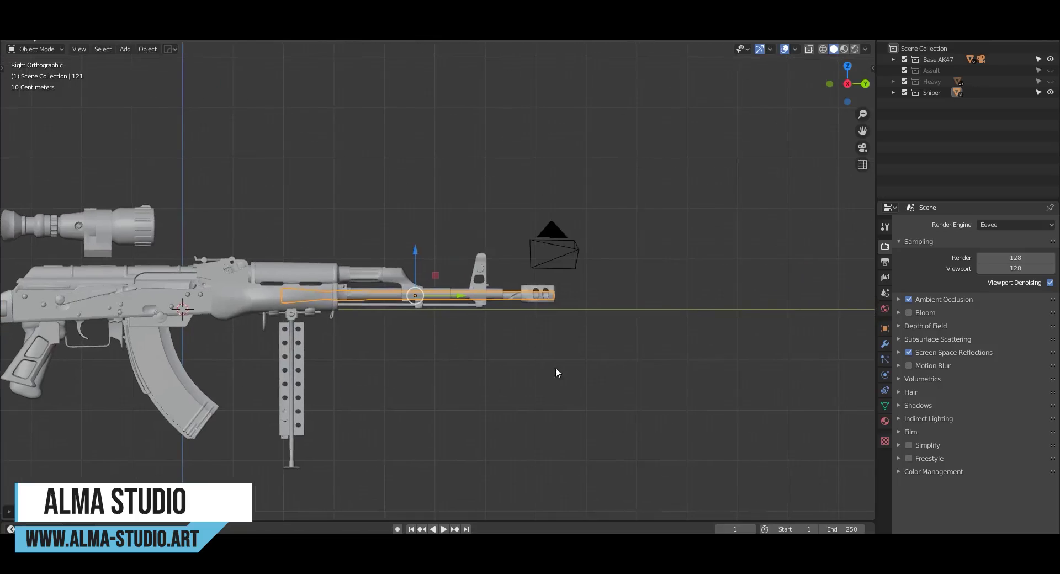
scroll(555, 367, "up", 2)
scroll(521, 318, "up", 2)
left_click(427, 362)
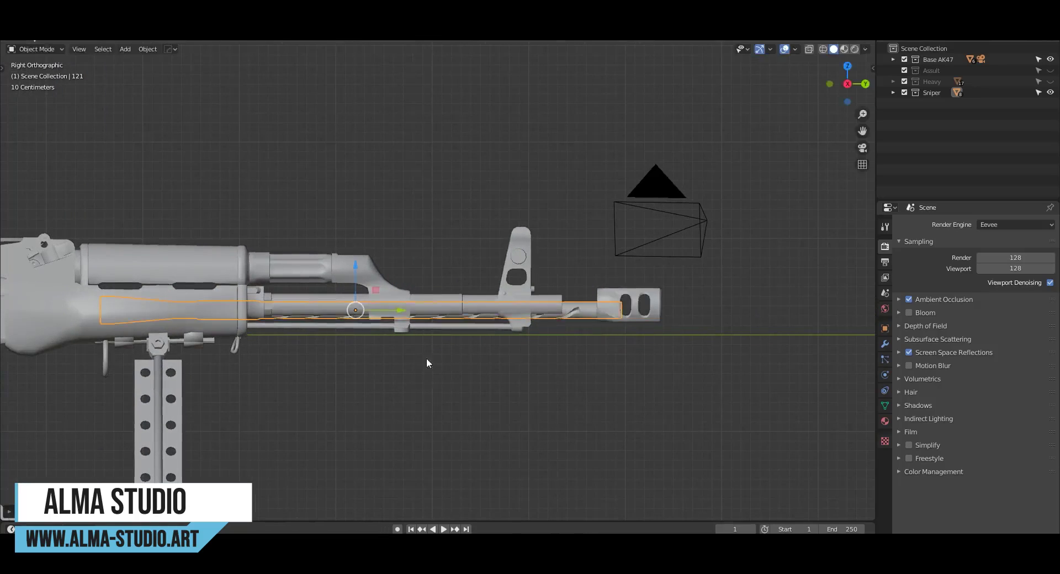
key("s")
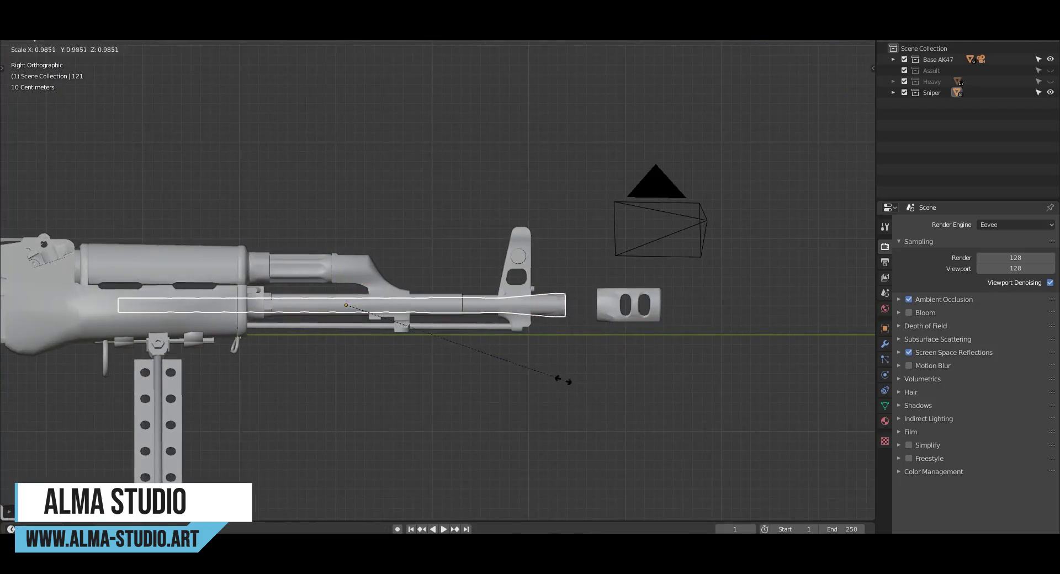
left_click(544, 372)
Fine-tune the barrel's final position and select the muzzle brake.
key("g")
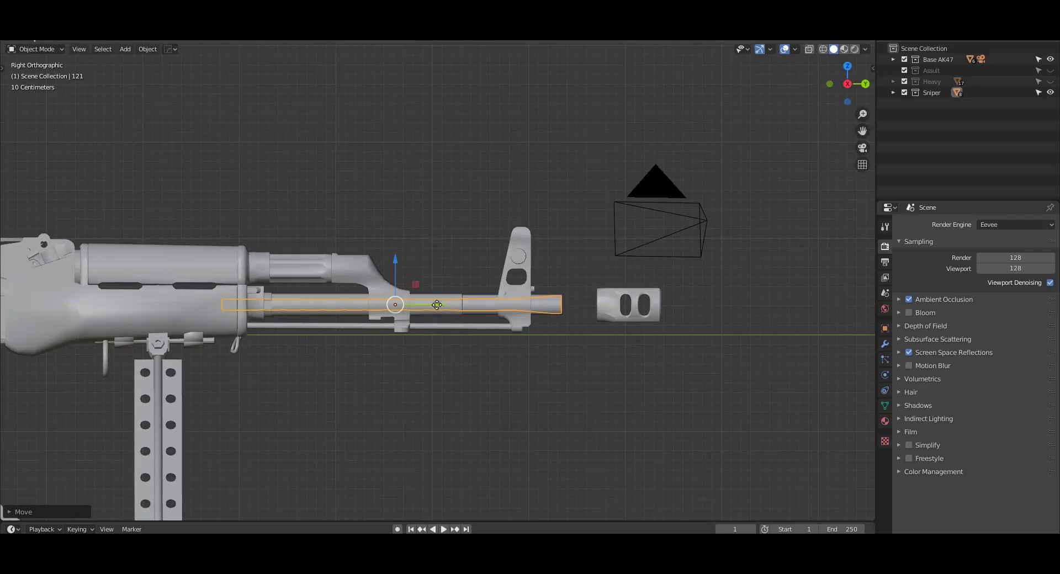
left_click(446, 306)
scroll(516, 321, "up", 4)
key("g")
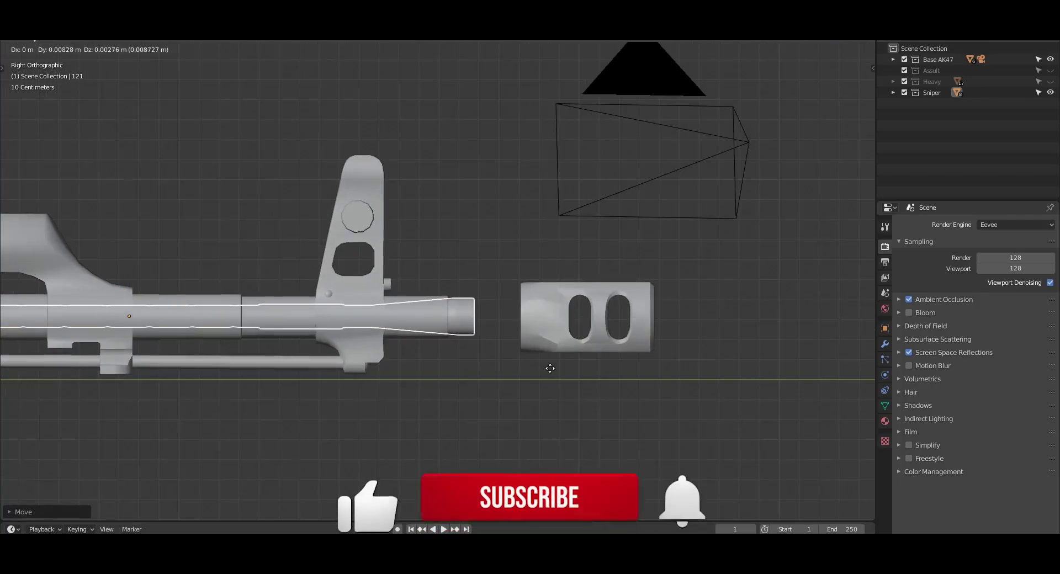
left_click(550, 369)
left_click(583, 345)
Resize the muzzle brake and move it toward the barrel tip, viewed from the top.
key("s")
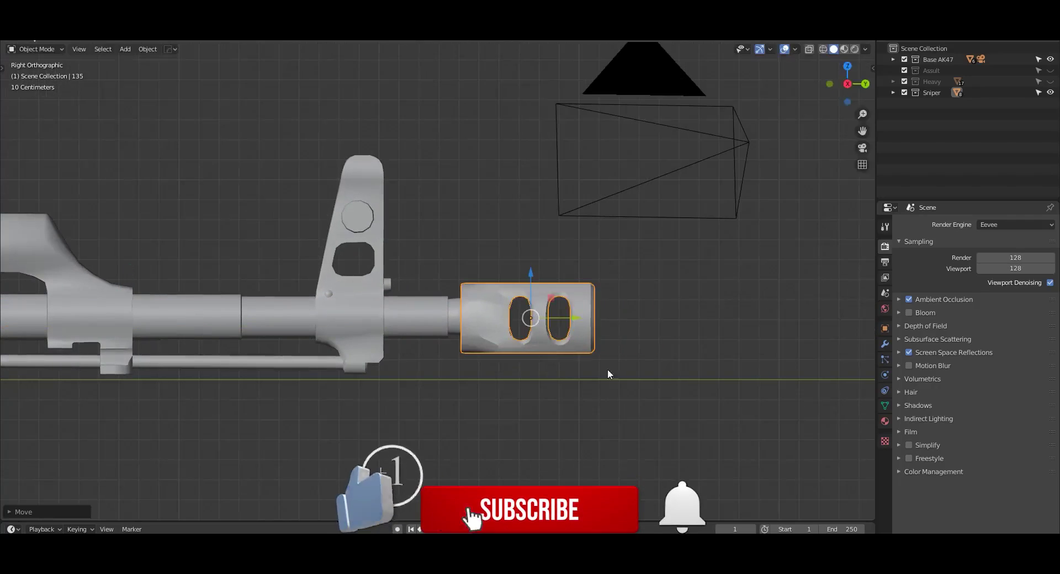
left_click(572, 365)
key("g")
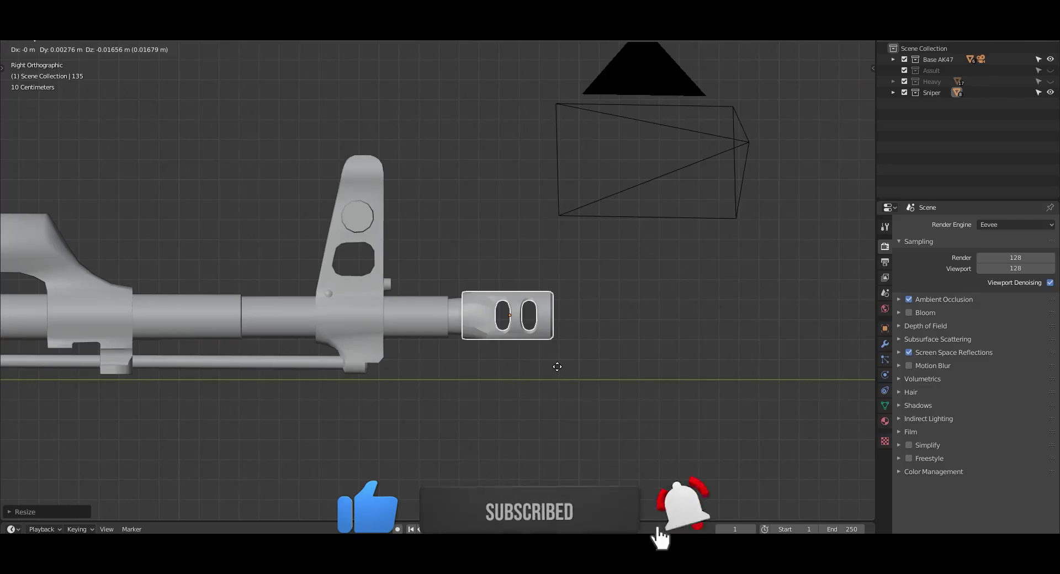
key("KP_7")
key("KP_Decimal")
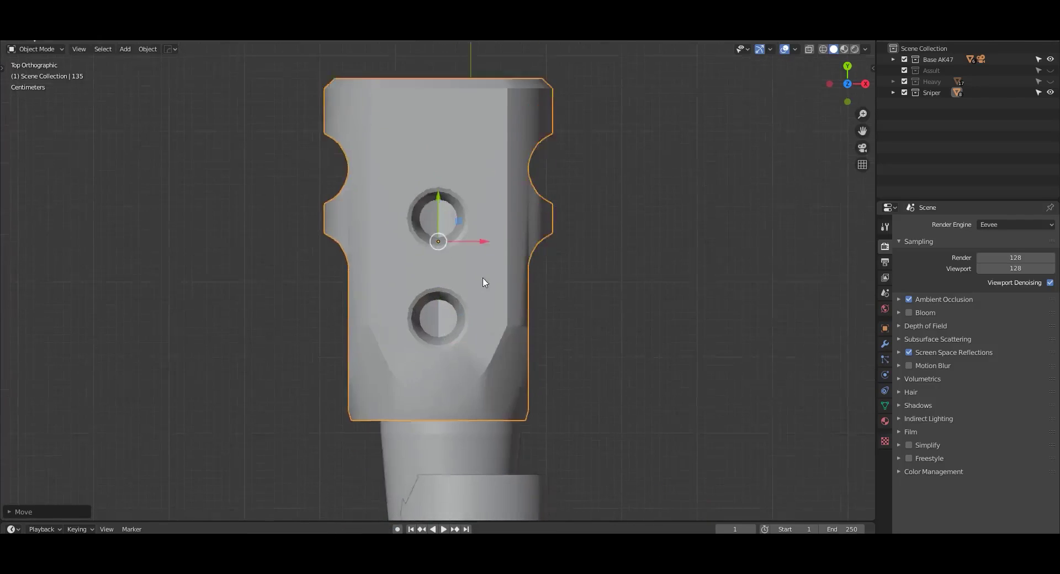
scroll(462, 342, "down", 2)
Select the barrel piece below the muzzle brake and move it along X.
left_click(463, 343)
scroll(463, 342, "down", 1)
scroll(488, 297, "down", 1, "ctrl")
scroll(479, 387, "down", 1)
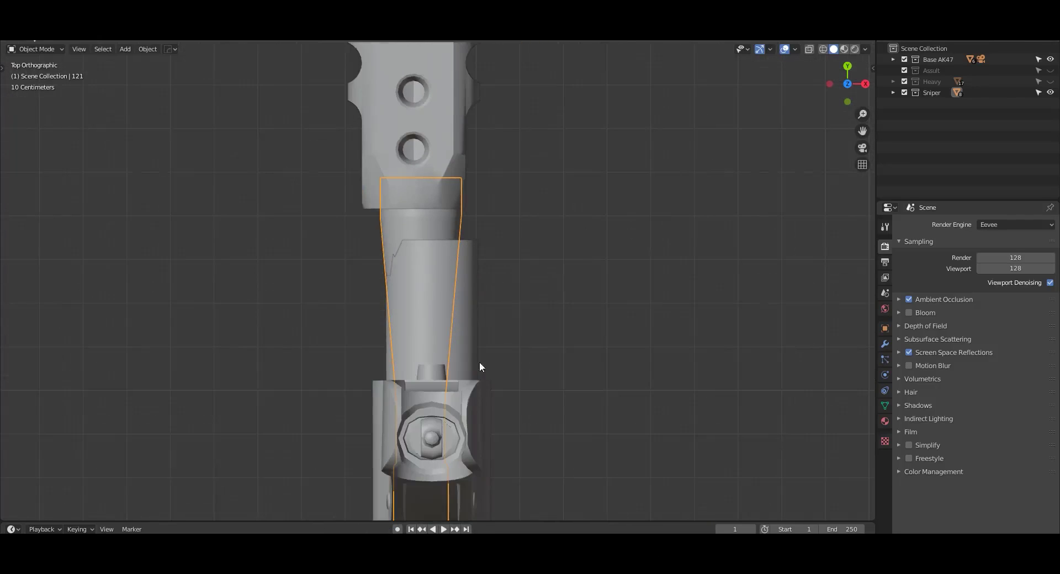
scroll(479, 362, "down", 1)
scroll(494, 453, "down", 2, "shift")
scroll(506, 303, "down", 2)
scroll(544, 361, "down", 2)
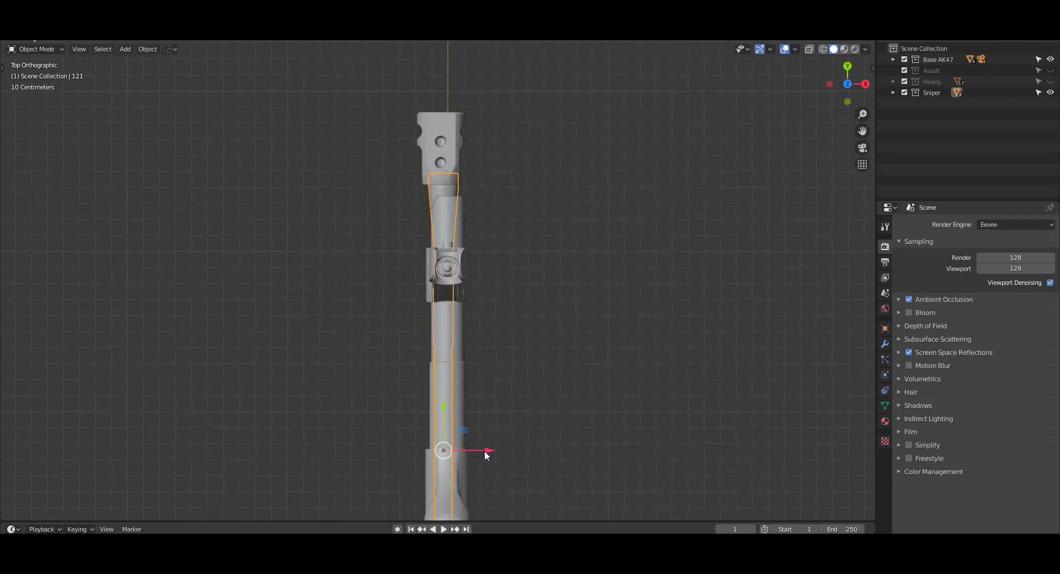
key("g")
key("x")
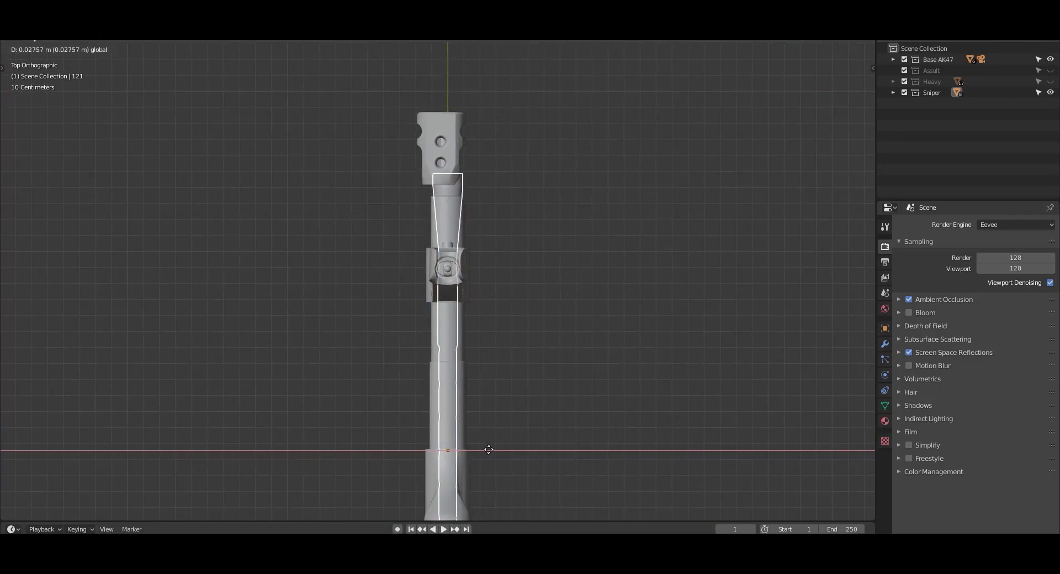
Reselect the muzzle brake and enlarge it.
left_click(442, 149)
key("KP_Decimal")
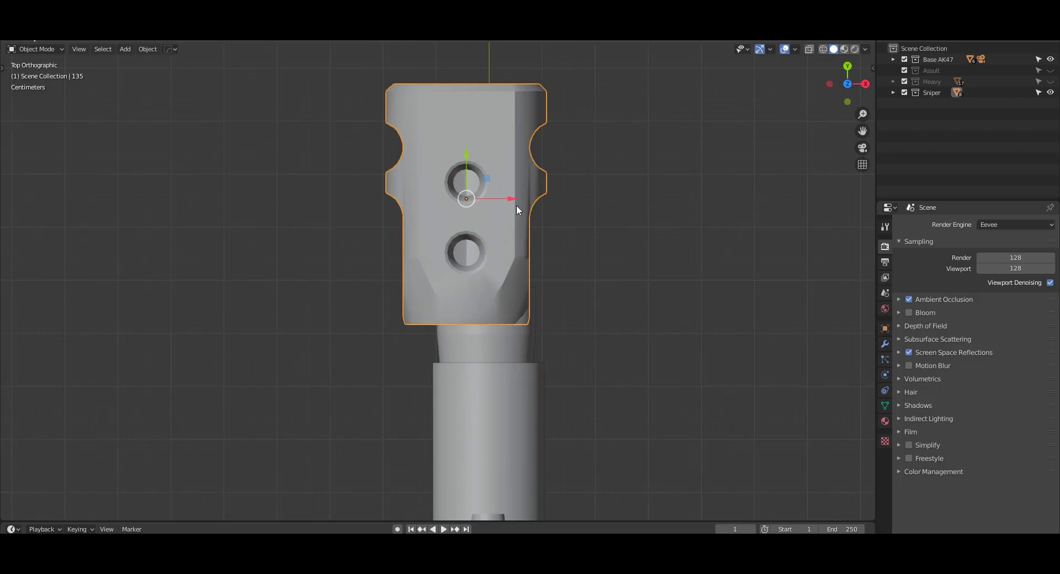
key("g")
left_click(602, 343)
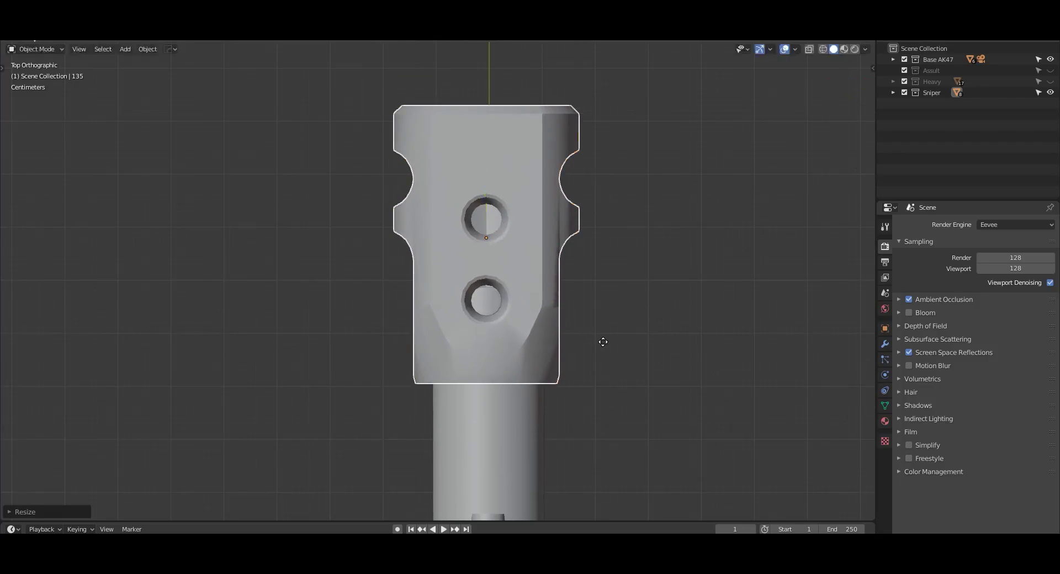
key("g")
middle_click_drag(635, 370, 574, 321)
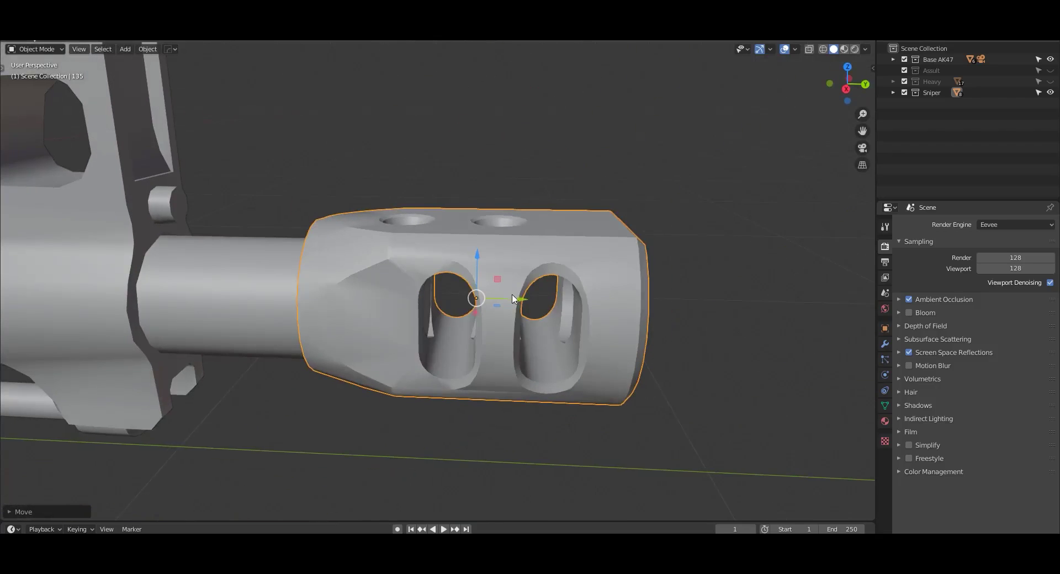
Slide the muzzle brake along Y onto the barrel tip and review the whole rifle.
key("g")
key("y")
left_click(572, 317)
scroll(533, 331, "down", 5)
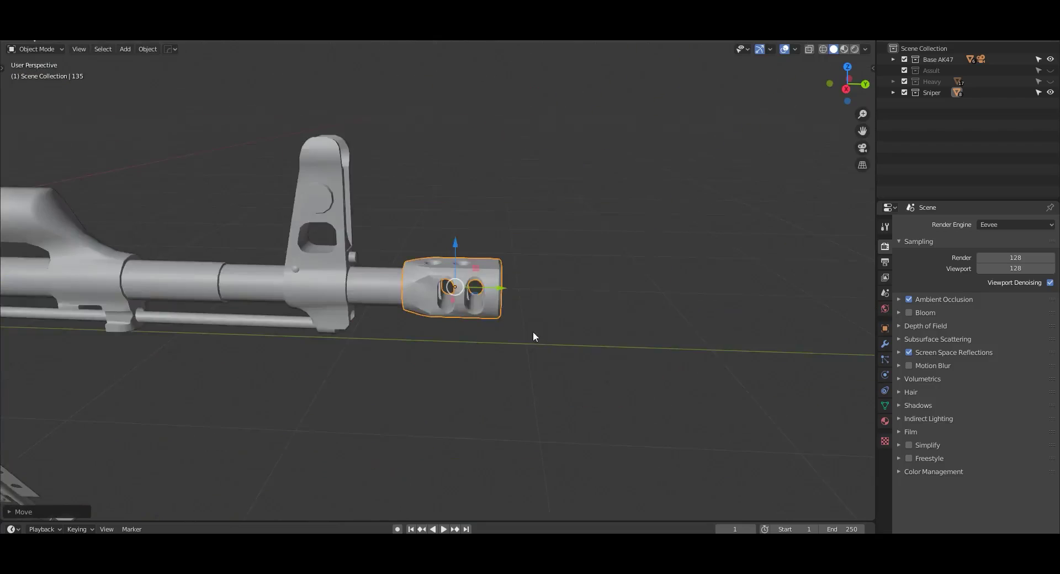
mouse_move(532, 332)
middle_mouse_down()
mouse_move(350, 320)
mouse_move(506, 332)
mouse_move(519, 286)
middle_mouse_up()
Move the rail onto the top of the receiver in the right side view.
scroll(519, 286, "up", 2)
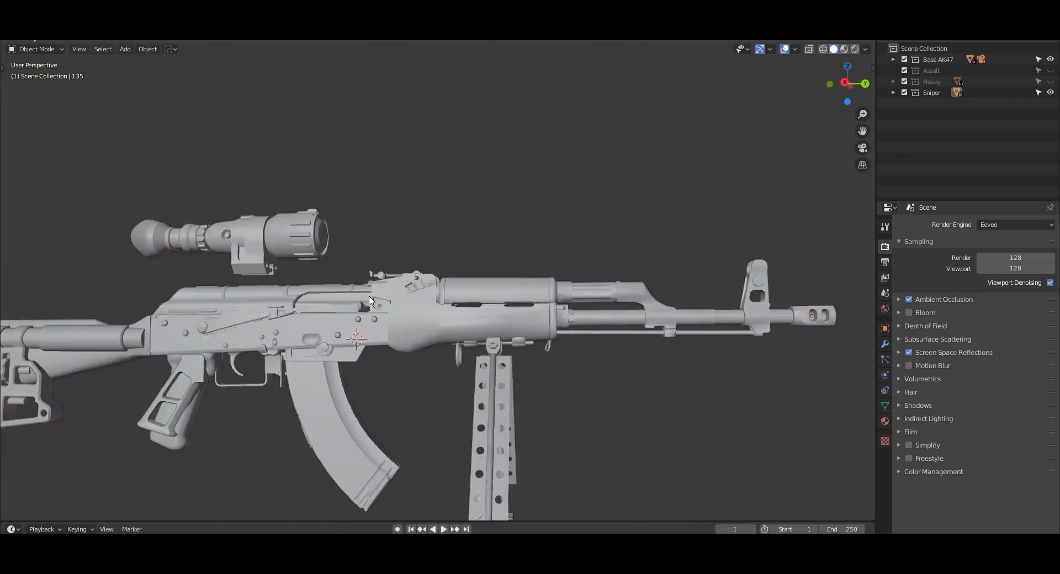
scroll(486, 343, "up", 2)
scroll(458, 392, "up", 2)
scroll(458, 392, "down", 2)
mouse_move(421, 350)
middle_mouse_down()
mouse_move(489, 348)
mouse_move(457, 329)
mouse_move(551, 319)
mouse_move(446, 316)
mouse_move(488, 336)
mouse_move(408, 336)
mouse_move(366, 379)
mouse_move(511, 352)
mouse_move(431, 364)
mouse_move(488, 360)
mouse_move(391, 415)
mouse_move(539, 356)
mouse_move(481, 345)
middle_mouse_up()
scroll(408, 337, "down", 2)
left_click(353, 389)
middle_click_drag(372, 359, 430, 342)
key("g")
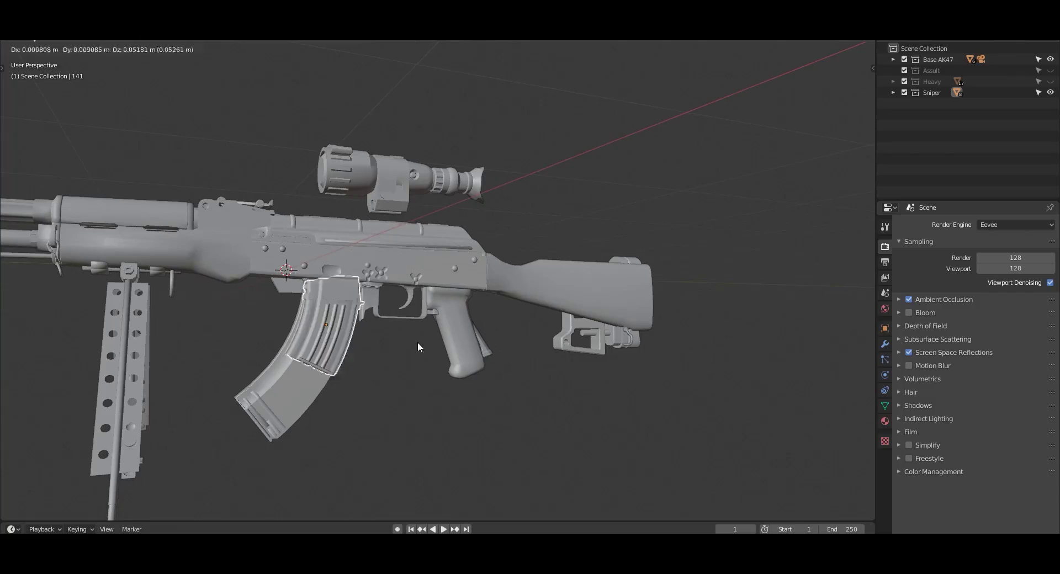
middle_click_drag(346, 316, 315, 370)
key("KP_7")
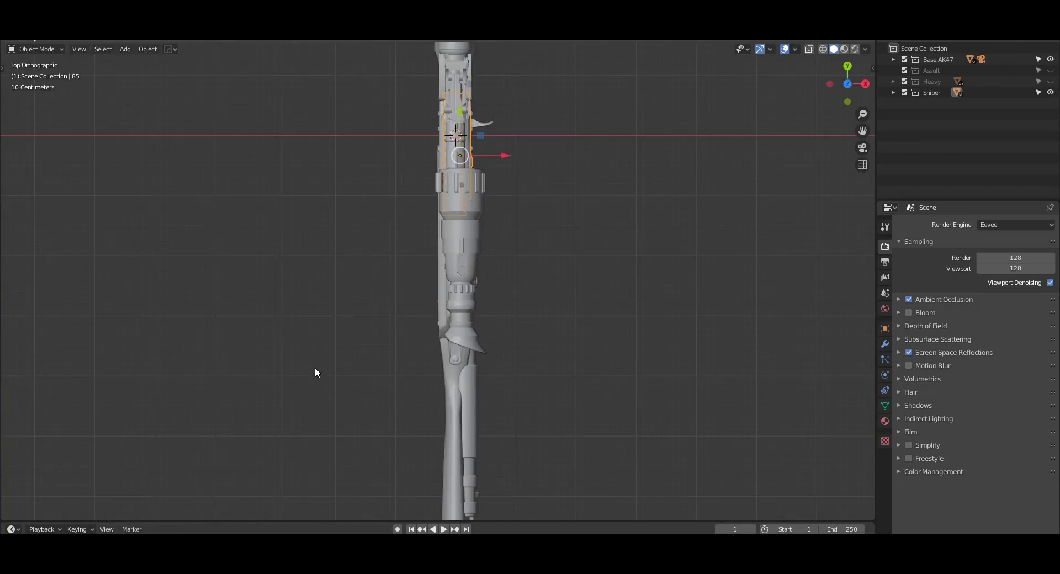
key("KP_3")
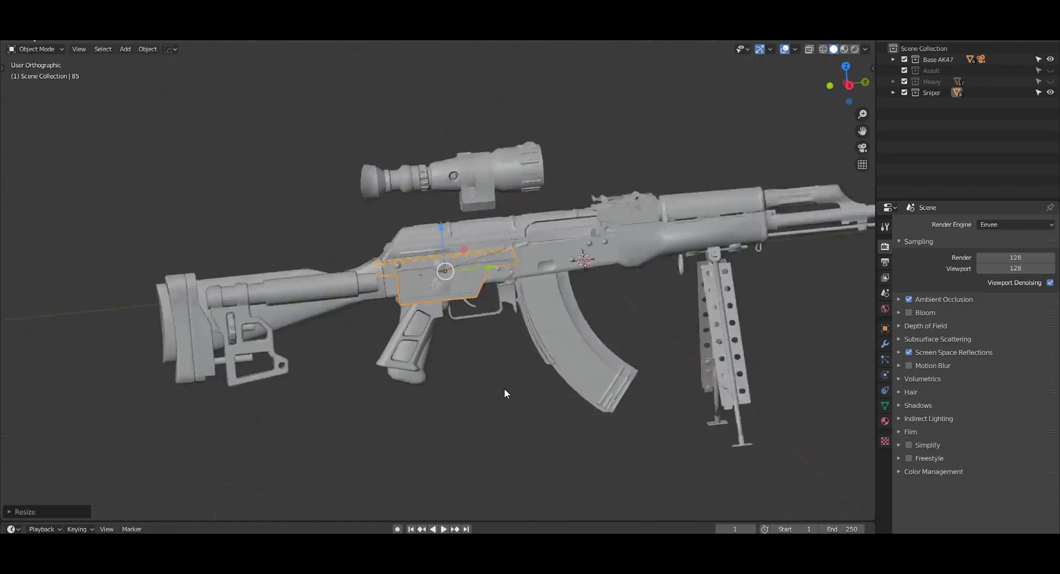
scroll(504, 389, "up", 3)
scroll(442, 432, "up", 2)
key("g")
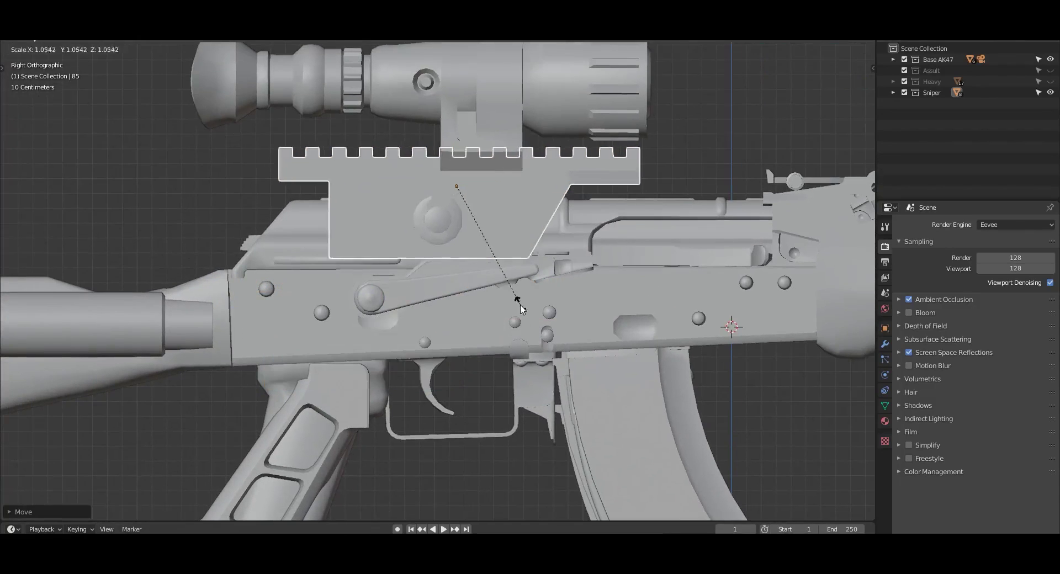
left_click(517, 301)
Scale the rail and reposition it so it sits flush on the receiver.
key("KP_7")
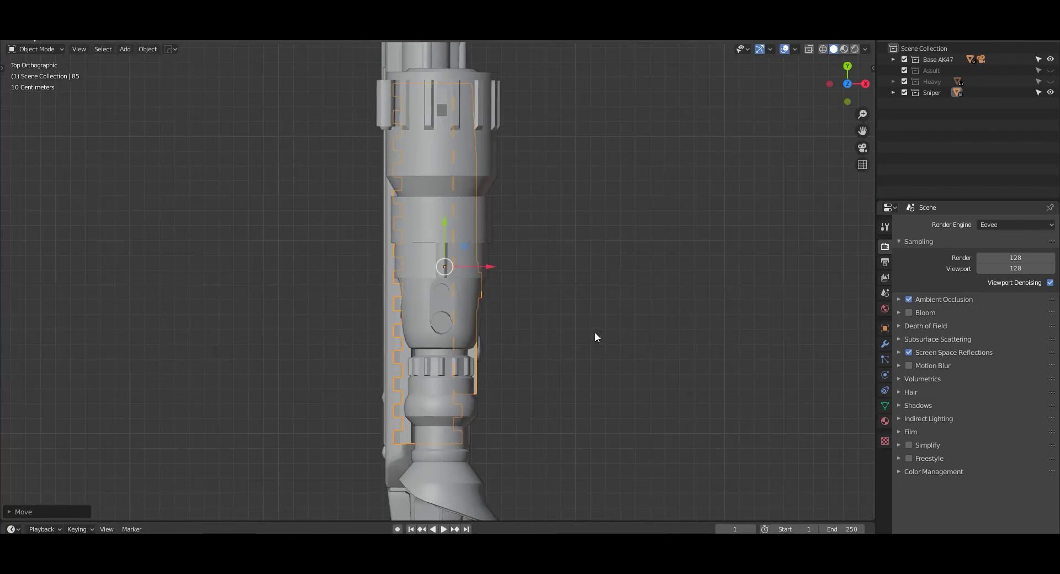
mouse_move(595, 332)
middle_mouse_down()
mouse_move(549, 214)
mouse_move(565, 305)
mouse_move(583, 315)
mouse_move(486, 238)
mouse_move(451, 225)
mouse_move(525, 261)
mouse_move(493, 221)
middle_mouse_up()
key("s")
left_click(570, 291)
key("g")
left_click(485, 238)
Enlarge the scope and move it above the rail in side view.
left_click(493, 219)
key("KP_3")
key("s")
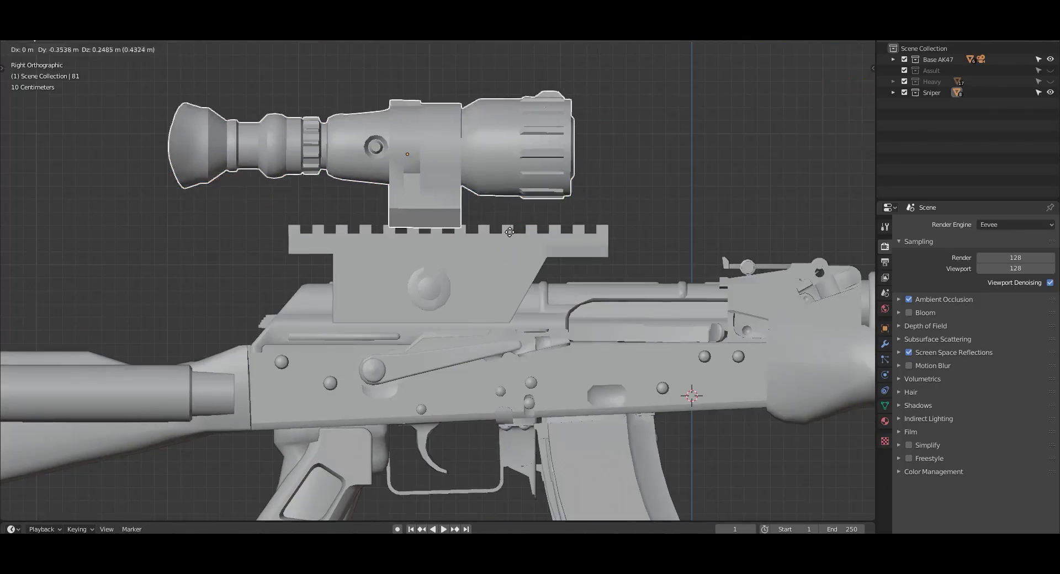
left_click(563, 243)
key("g")
left_click(575, 239)
Adjust the scope's height along Z and shift it along Y over the rail.
key("KP_7")
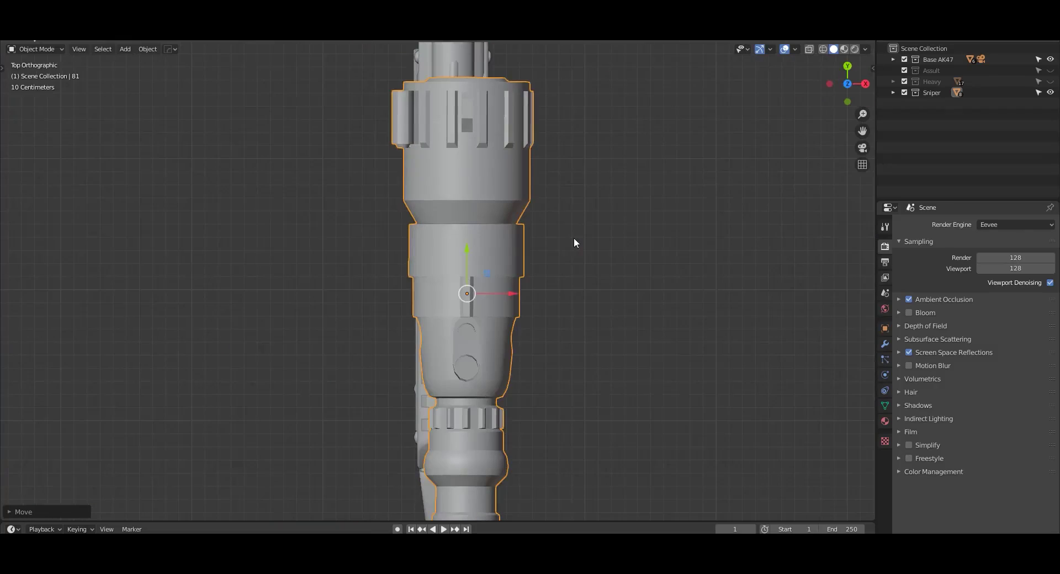
mouse_move(621, 273)
middle_mouse_down()
mouse_move(580, 224)
mouse_move(539, 224)
mouse_move(497, 248)
middle_mouse_up()
key("g")
key("z")
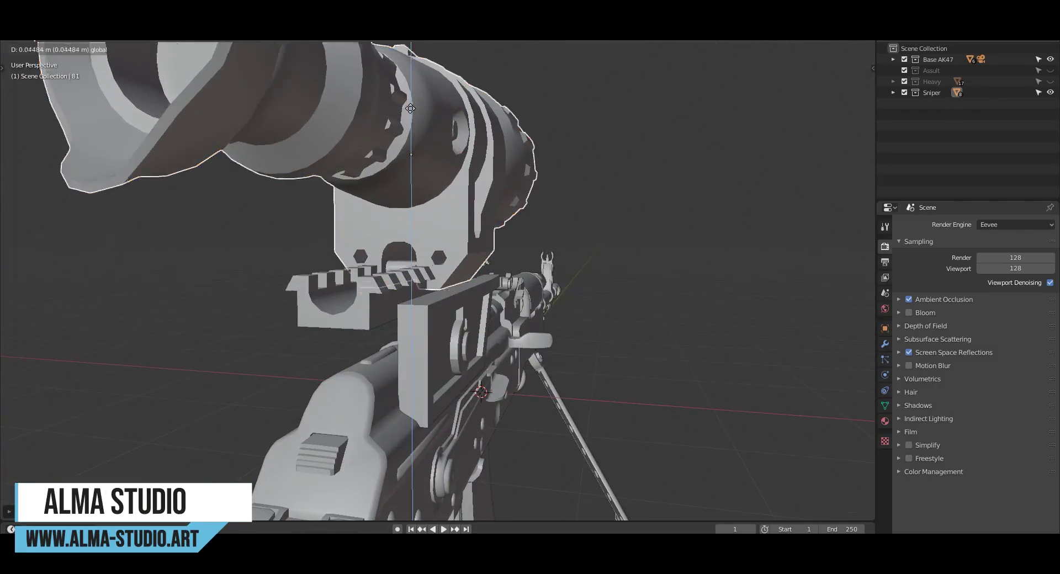
left_click(410, 116)
mouse_move(552, 161)
middle_mouse_down()
mouse_move(473, 214)
mouse_move(530, 319)
middle_mouse_up()
key("g")
key("y")
left_click(472, 214)
Resize the scope and place it onto the rail in right side view.
key("s")
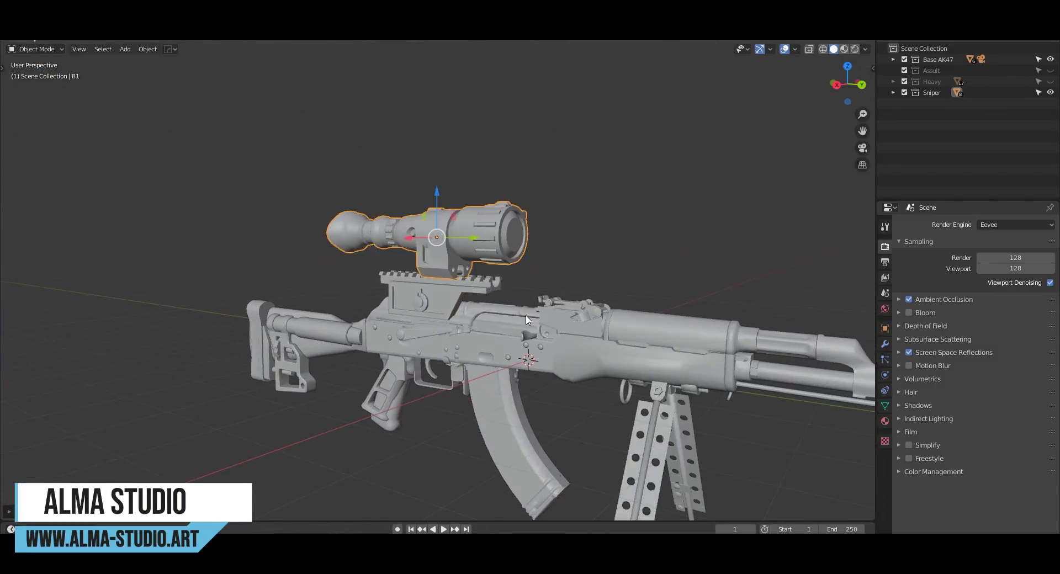
key("KP_1")
key("KP_3")
scroll(525, 315, "up", 4)
key("g")
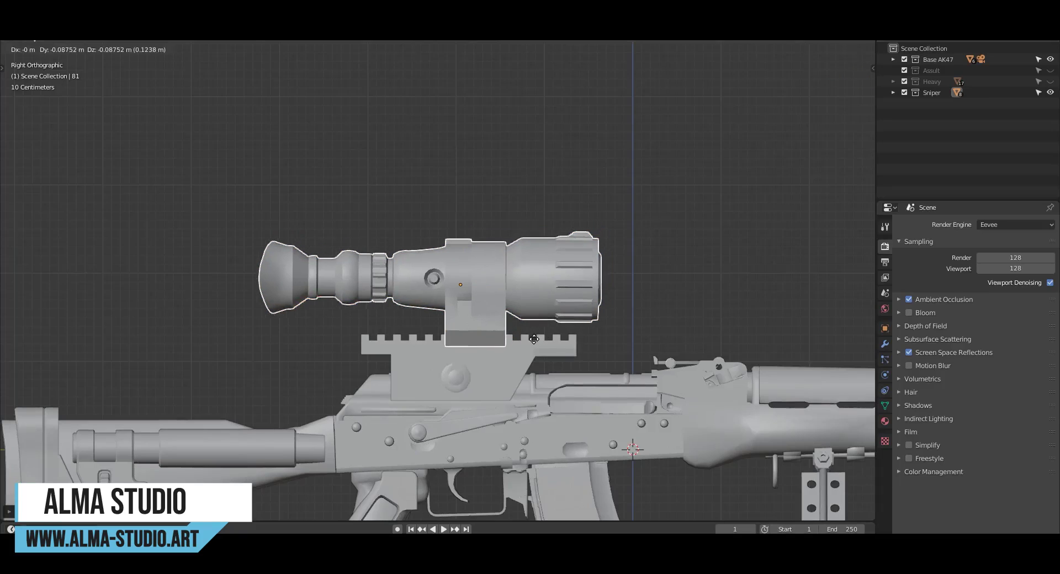
left_click(533, 339)
Slide the scope along Y and shrink it slightly so it seats on the rail.
key("KP_1")
mouse_move(522, 369)
middle_mouse_down()
mouse_move(476, 340)
mouse_move(499, 296)
mouse_move(508, 237)
middle_mouse_up()
key("g")
key("y")
left_click(440, 333)
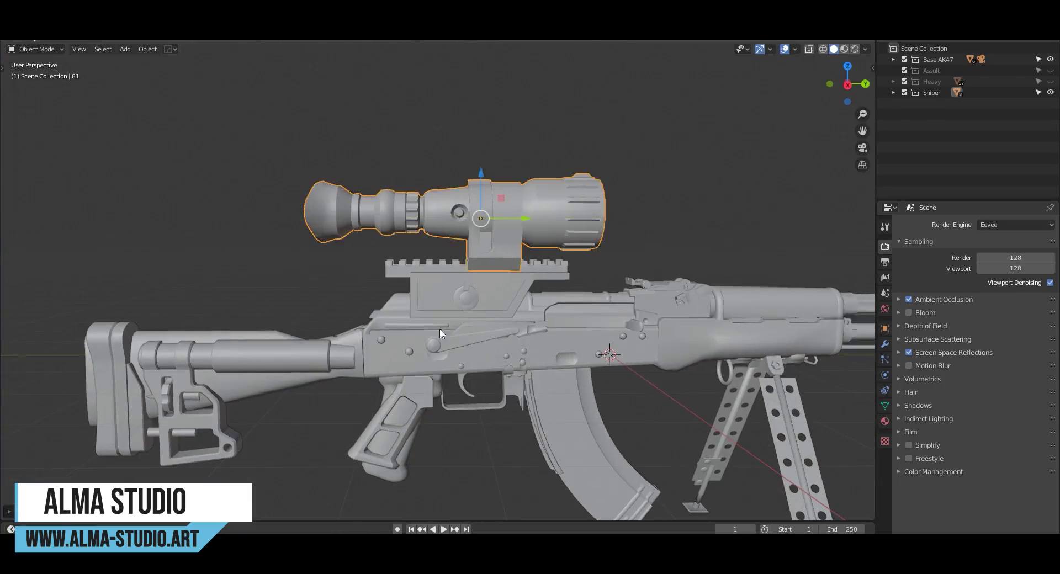
middle_click_drag(441, 334, 516, 211, "shift")
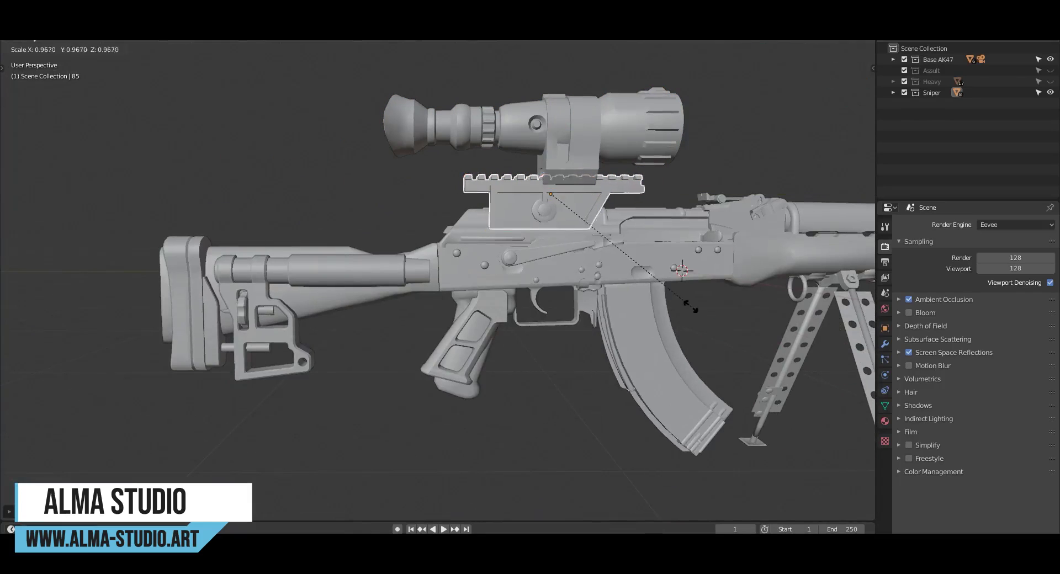
key("KP_3")
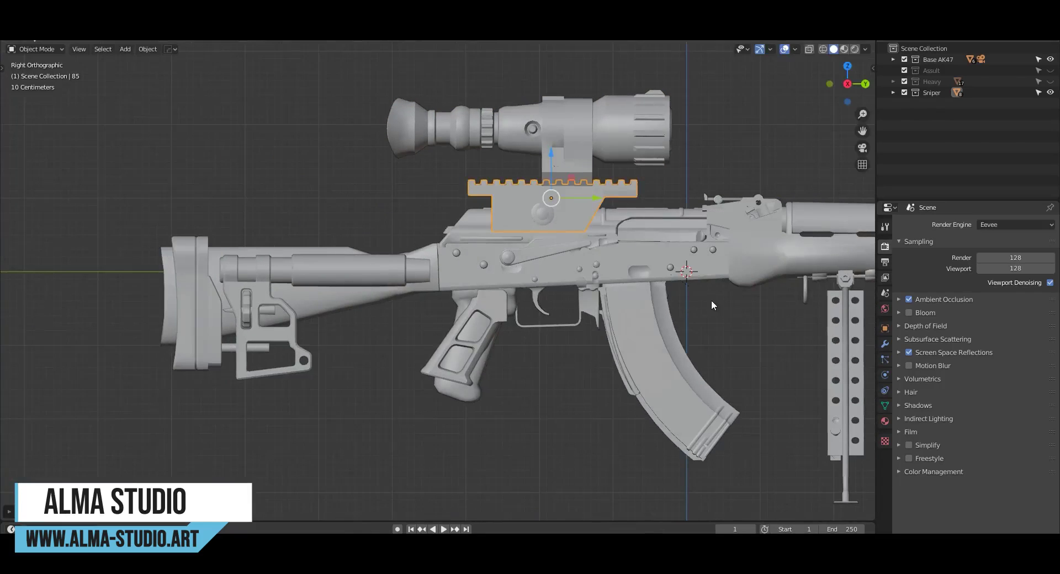
key("s")
key("Return")
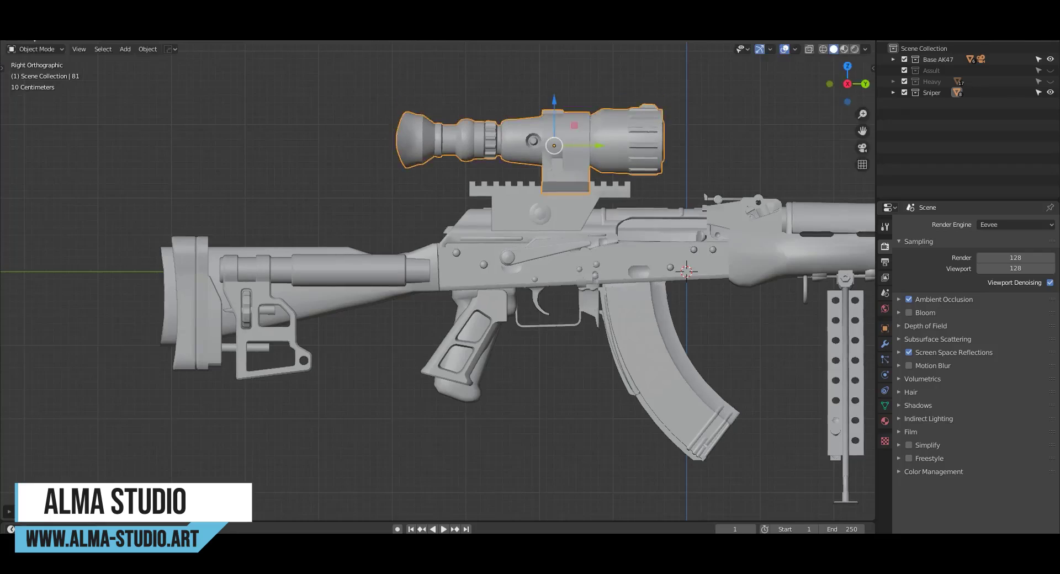
key("KP_1")
key("KP_Decimal")
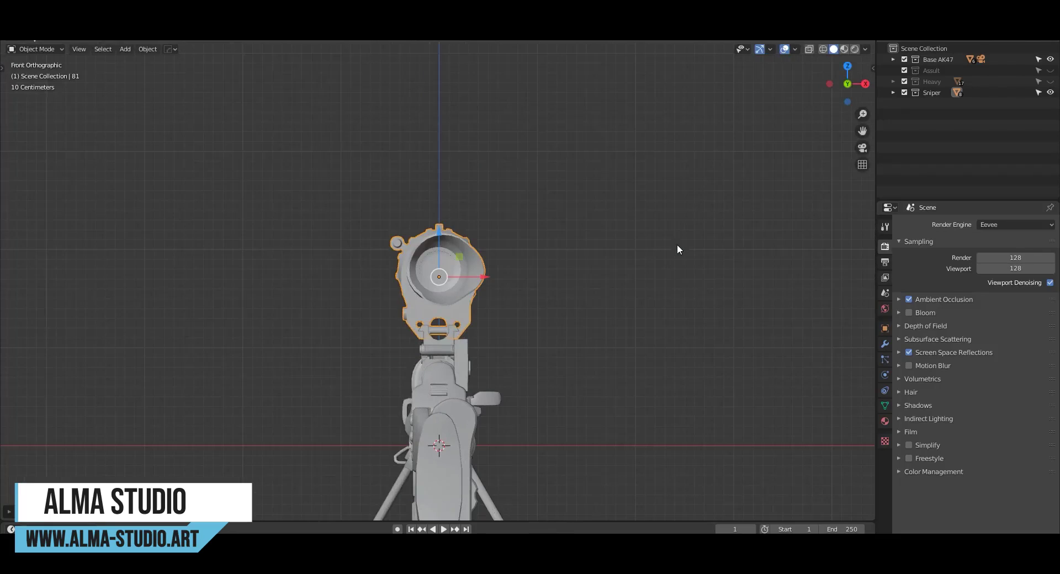
mouse_move(659, 279)
middle_mouse_down()
mouse_move(475, 356)
mouse_move(429, 331)
middle_mouse_up()
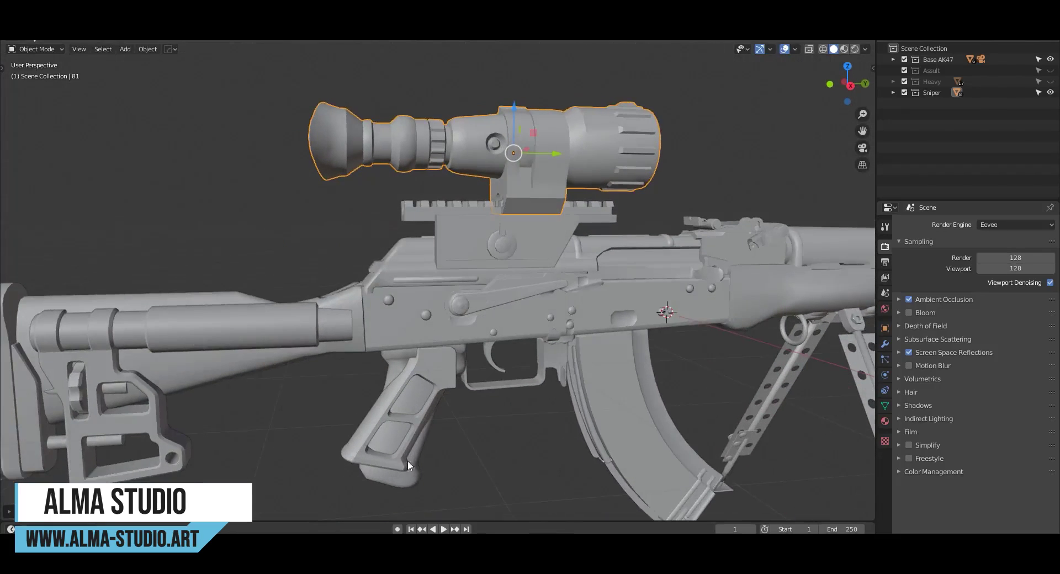
scroll(408, 331, "up", 3)
left_click(403, 267)
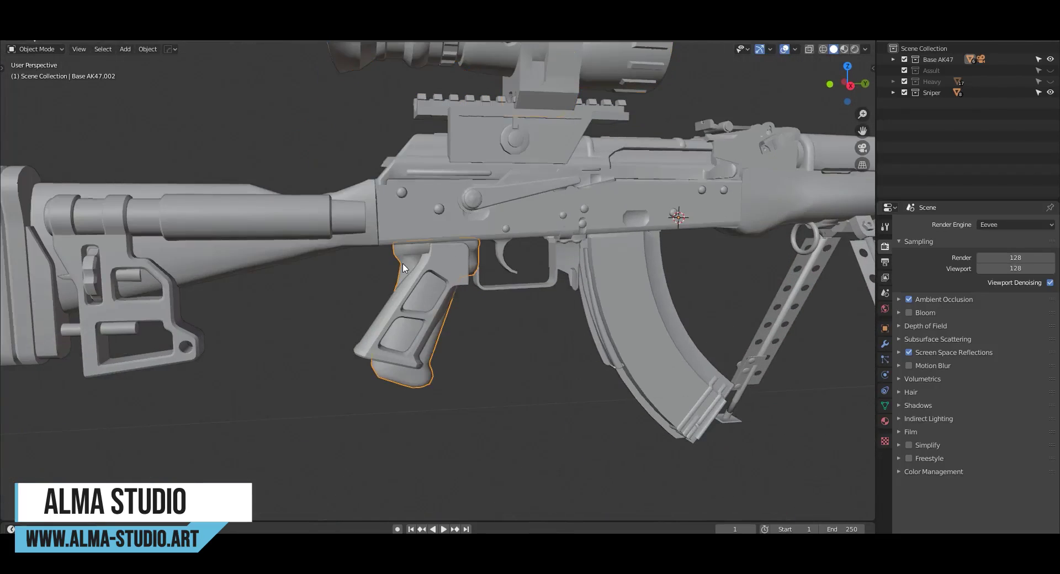
Hide the old stock body and slide the pistol grip along X under the receiver.
left_click(251, 262)
key("Delete")
key("KP_3")
key("KP_Decimal")
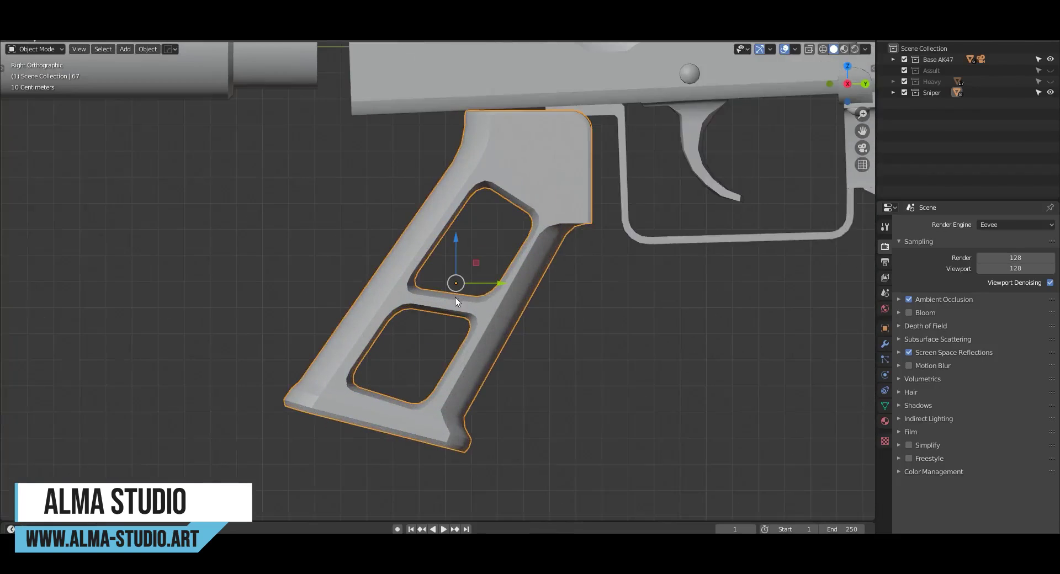
scroll(524, 333, "down", 1)
key("g")
key("Escape")
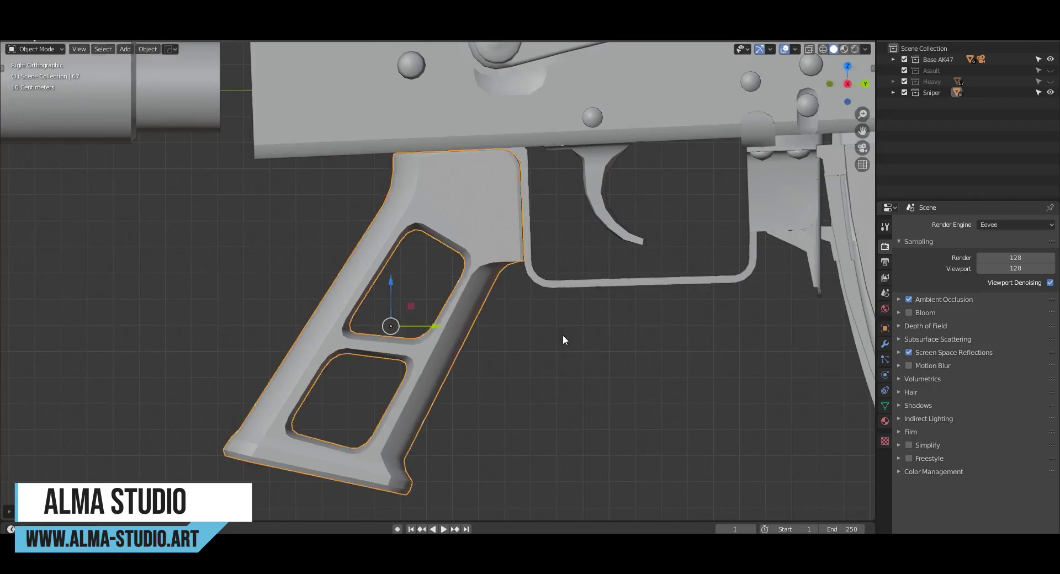
key("g")
left_click(568, 343)
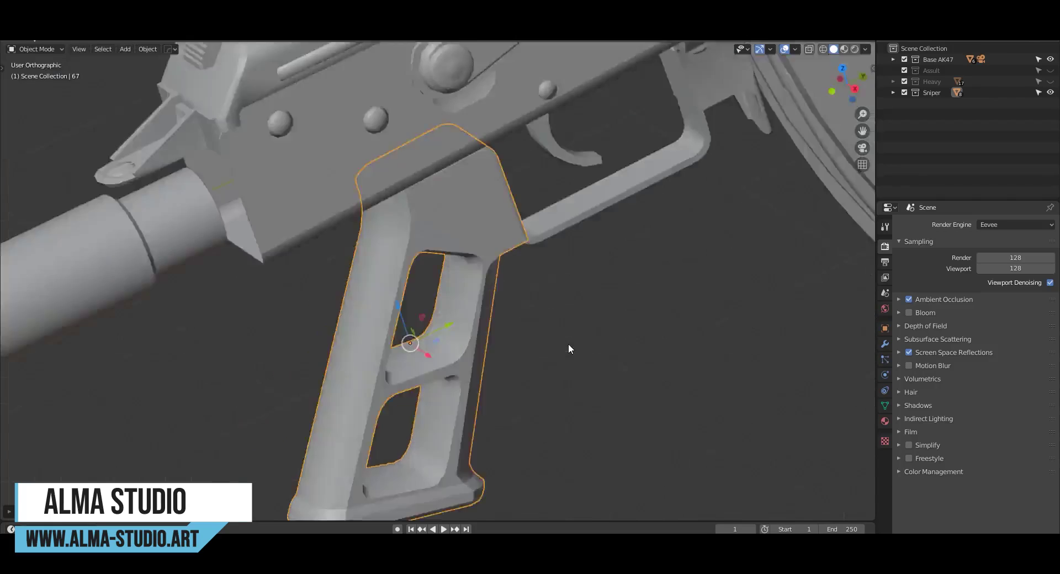
middle_click_drag(569, 343, 553, 202)
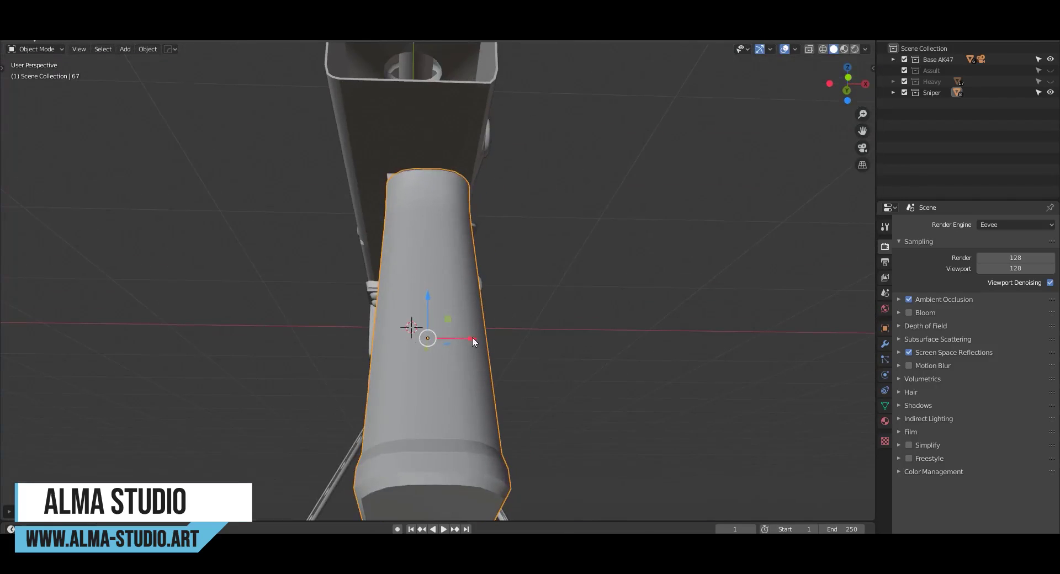
left_click_drag(472, 338, 455, 343)
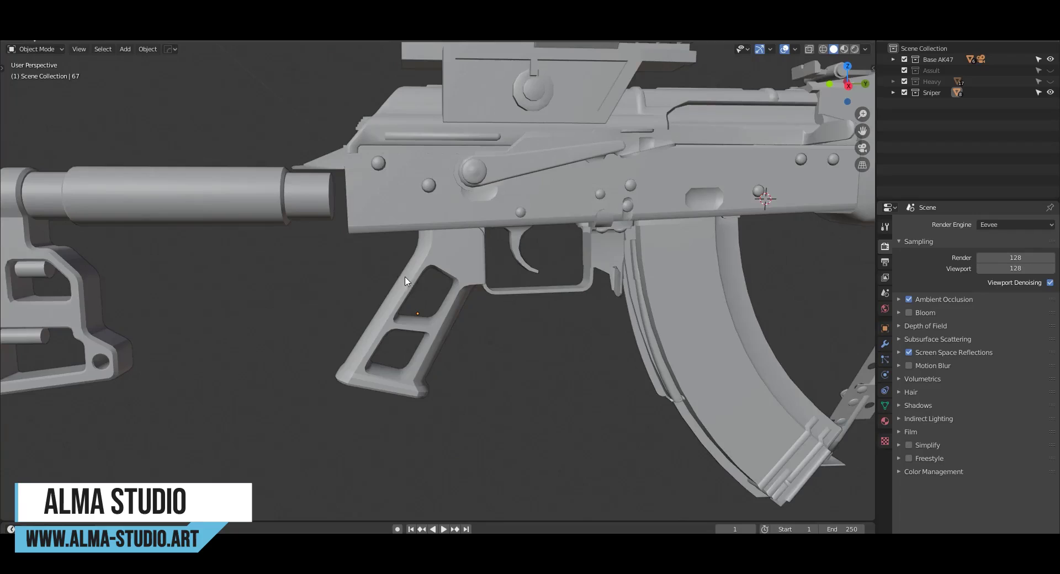
Select the long curved magazine and bring it into view for replacement.
left_click(727, 322)
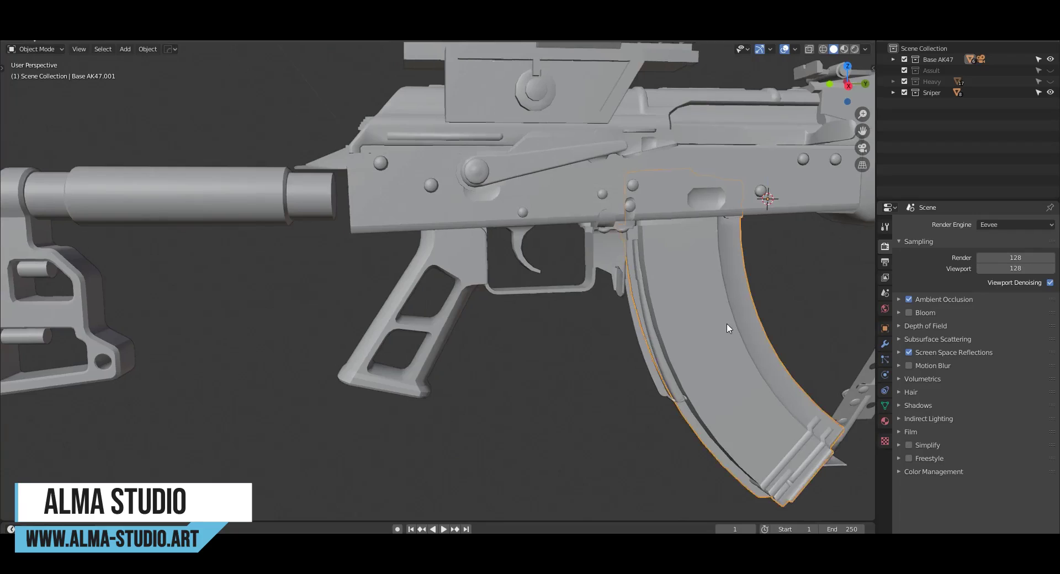
middle_click_drag(726, 322, 627, 315, "shift")
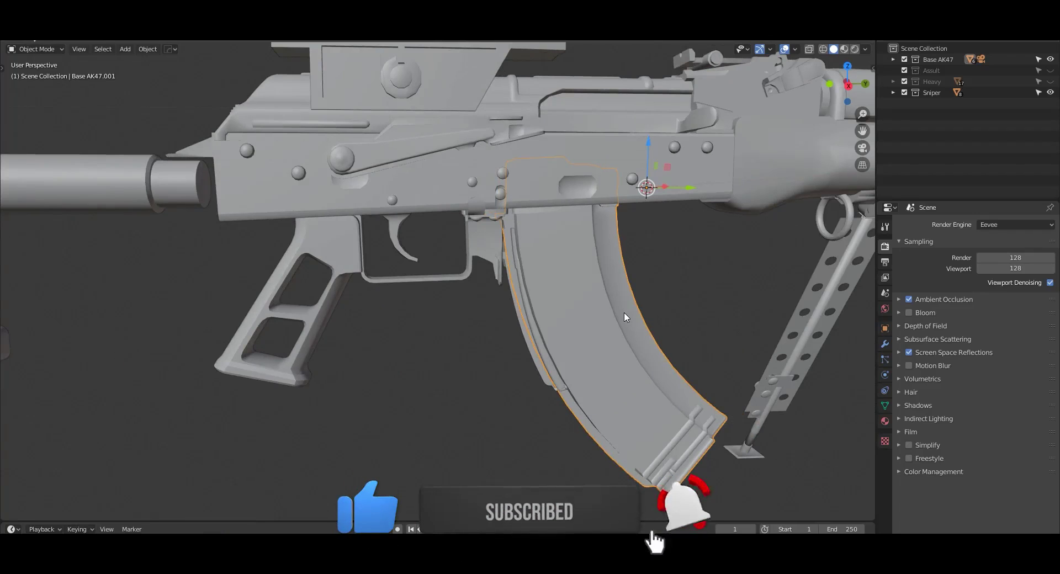
scroll(626, 316, "down", 3)
Frame the short magazine in side view, enlarge it and move it toward the well.
left_click(619, 308)
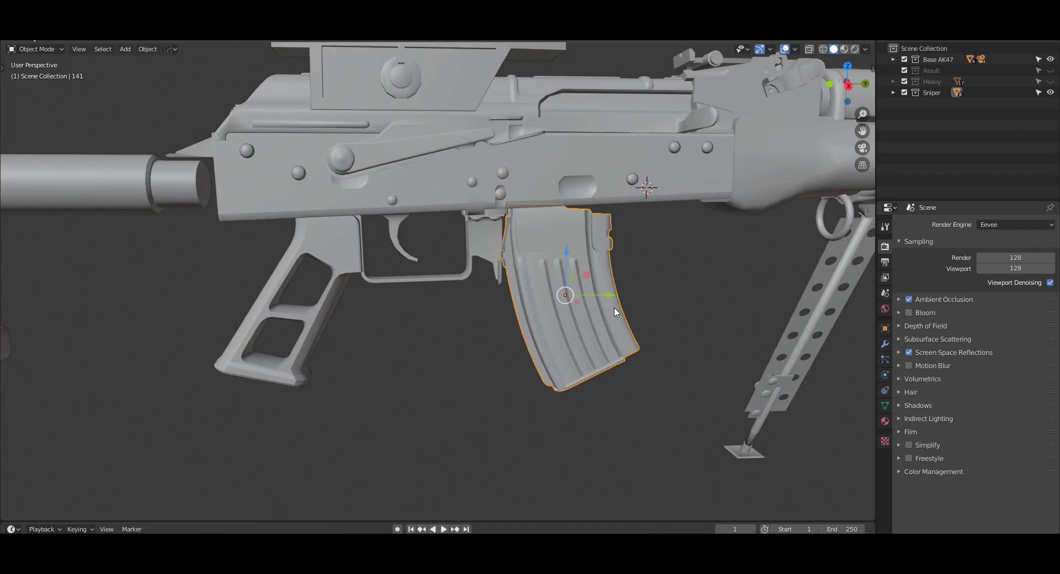
key("KP_7")
middle_click_drag(553, 303, 559, 360, "shift")
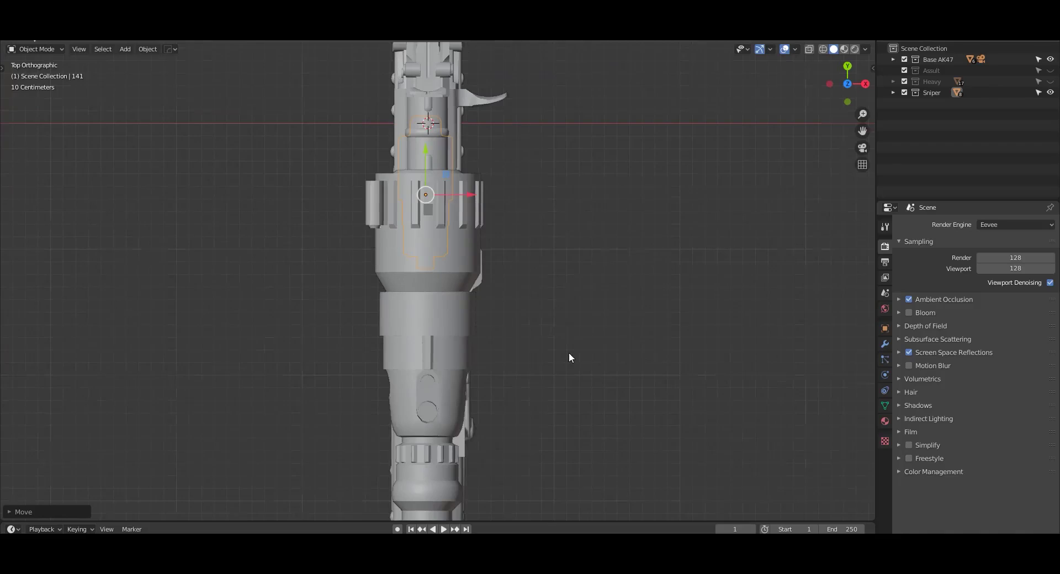
key("KP_3")
key("KP_Decimal")
key("s")
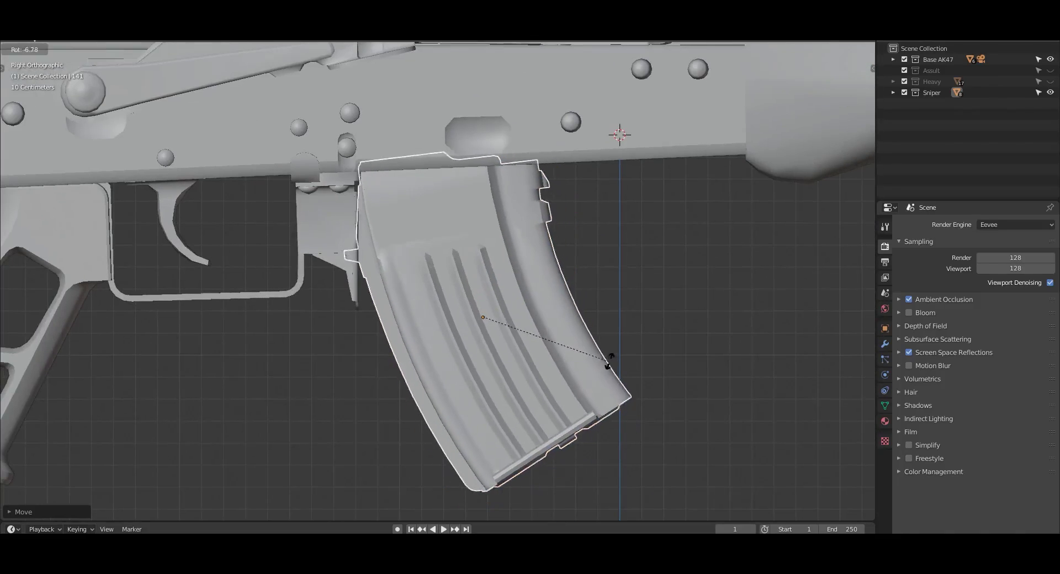
left_click(610, 353)
key("g")
left_click(622, 337)
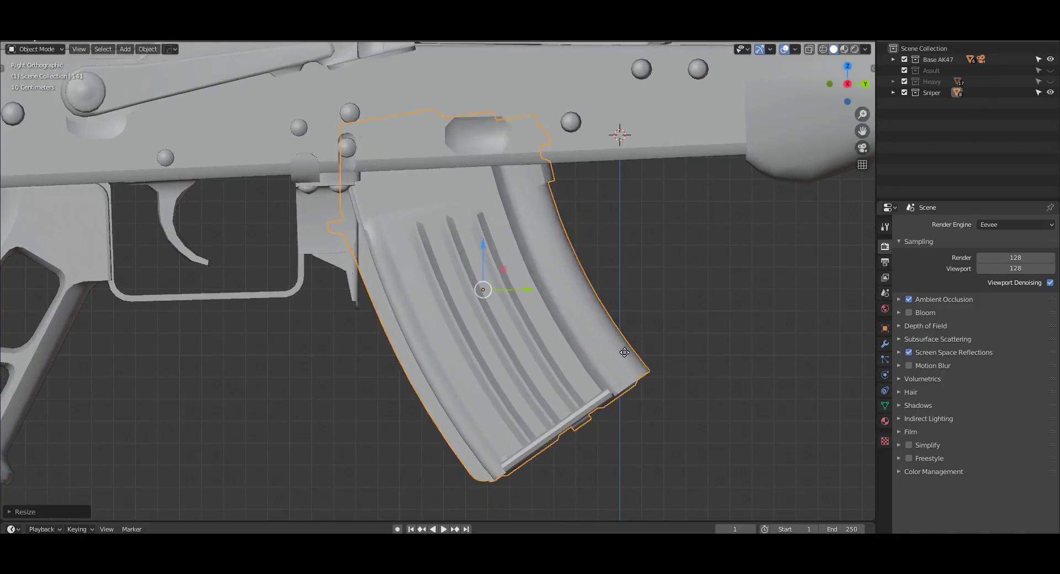
Tilt the magazine, nudge it up into the receiver and fine-tune its size.
key("r")
left_click(612, 366)
key("g")
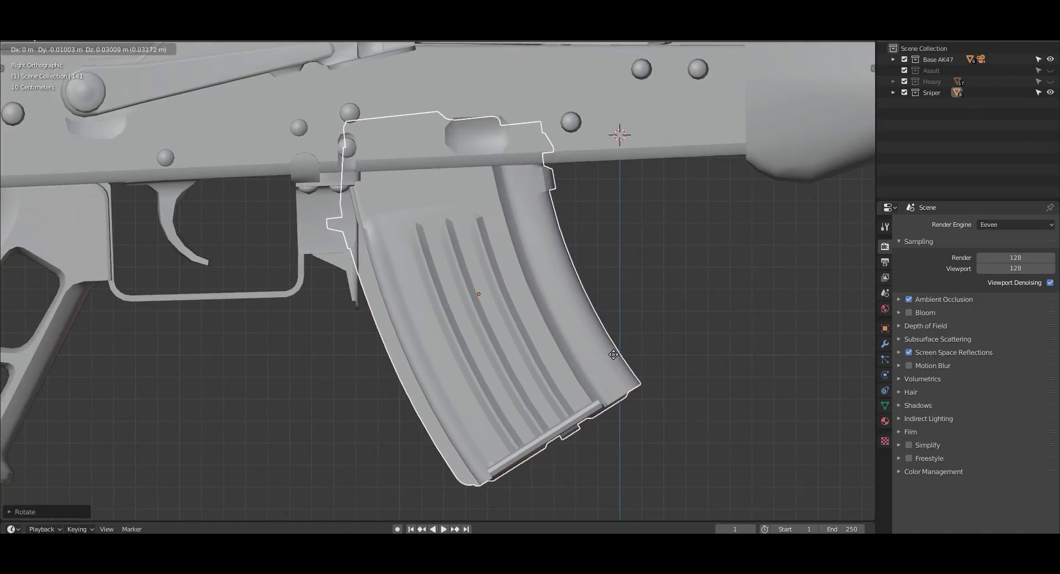
key("g")
left_click(610, 356)
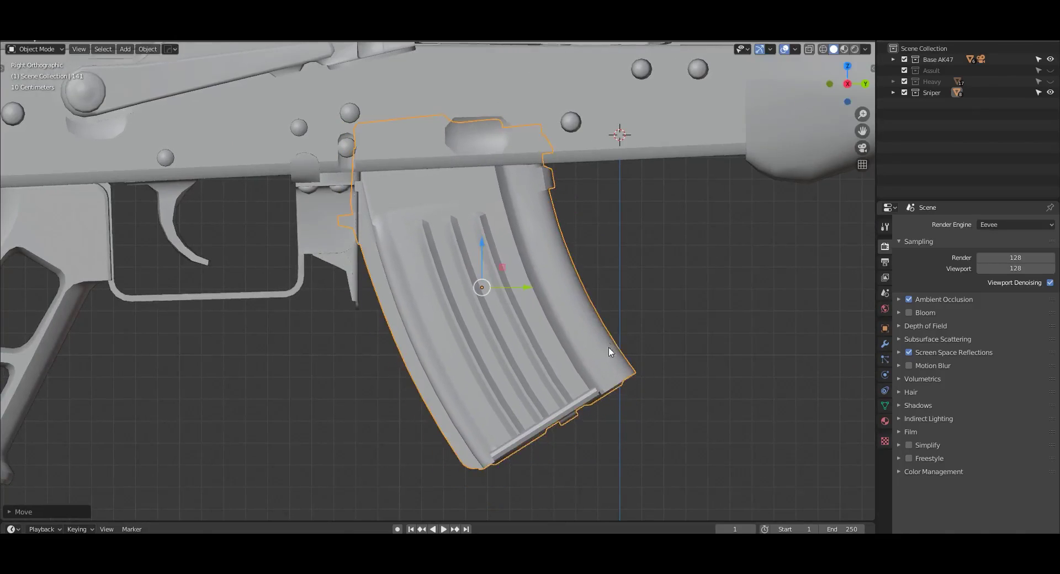
mouse_move(610, 356)
middle_mouse_down()
mouse_move(563, 279)
mouse_move(494, 258)
mouse_move(385, 272)
mouse_move(604, 341)
middle_mouse_up()
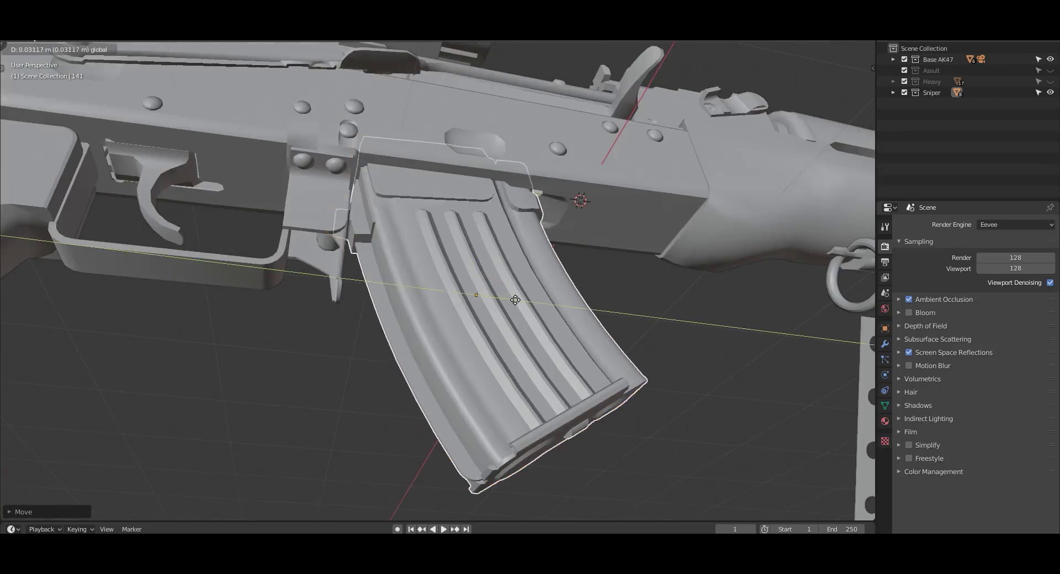
key("s")
left_click(607, 340)
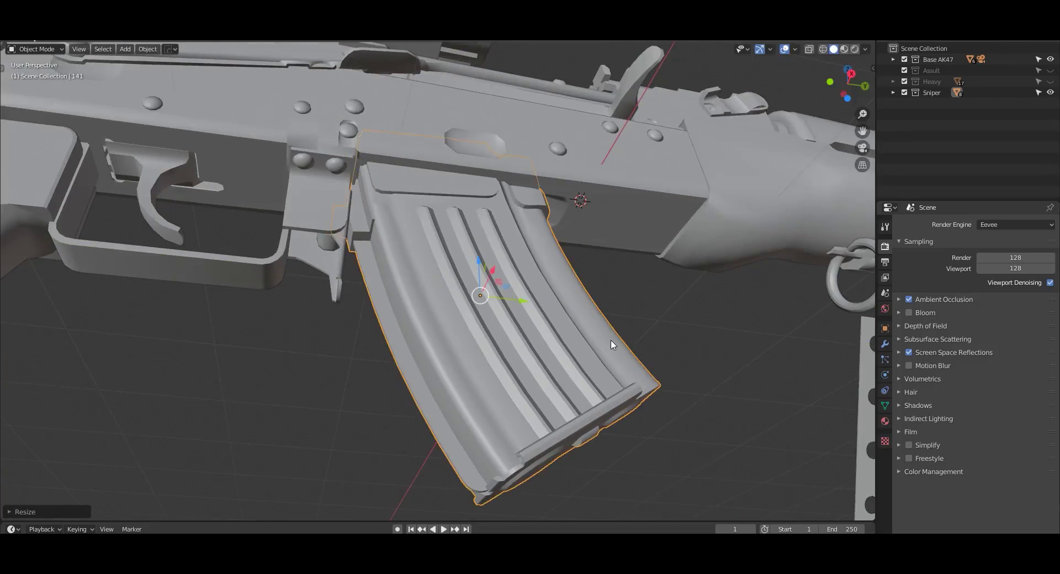
key("KP_3")
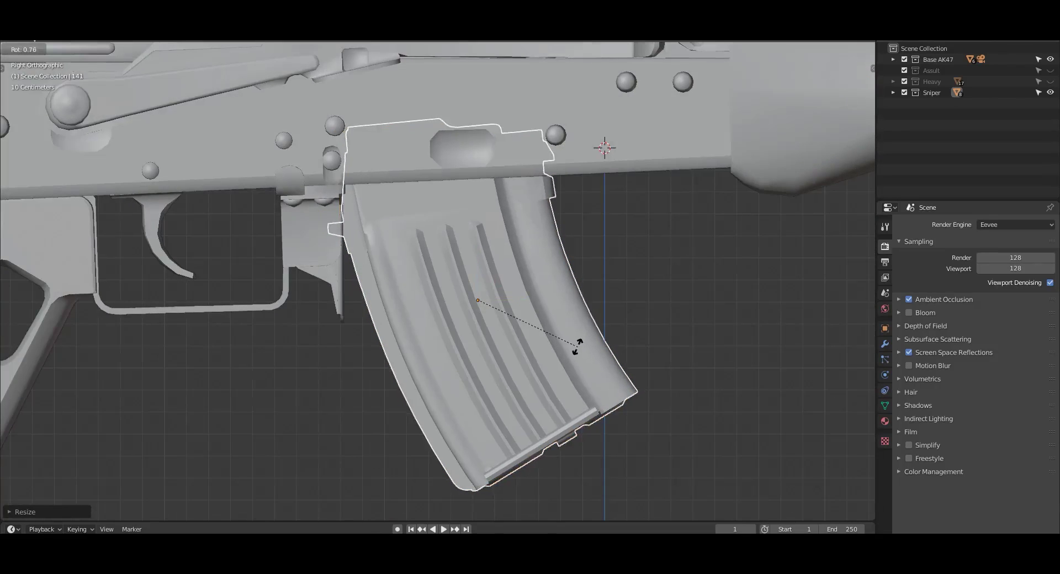
left_click(576, 350)
scroll(525, 313, "down", 10)
Scale, move and slightly rotate the buttstock behind the receiver in right side view.
middle_click_drag(474, 282, 356, 313)
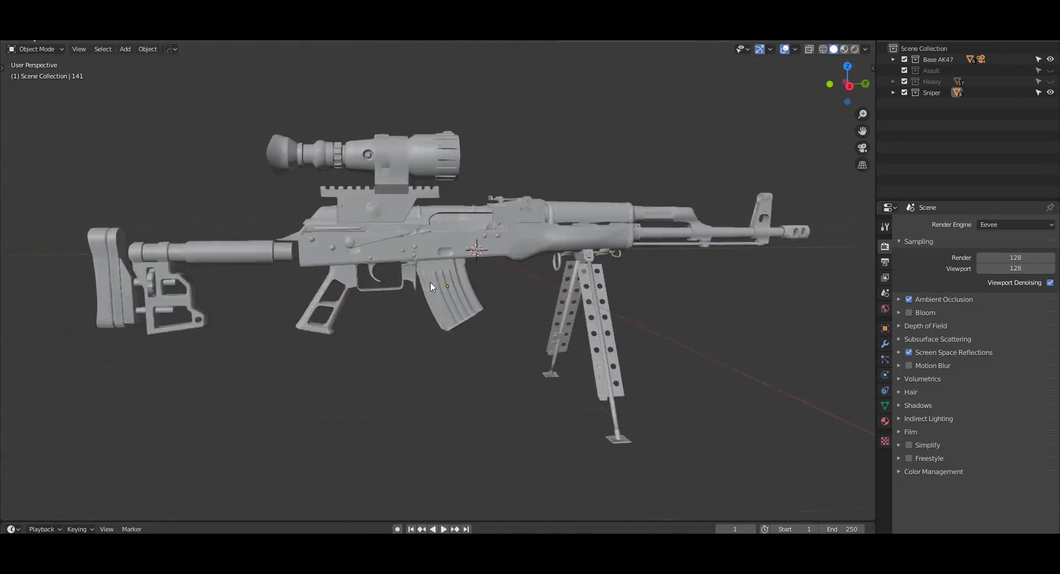
key("KP_3")
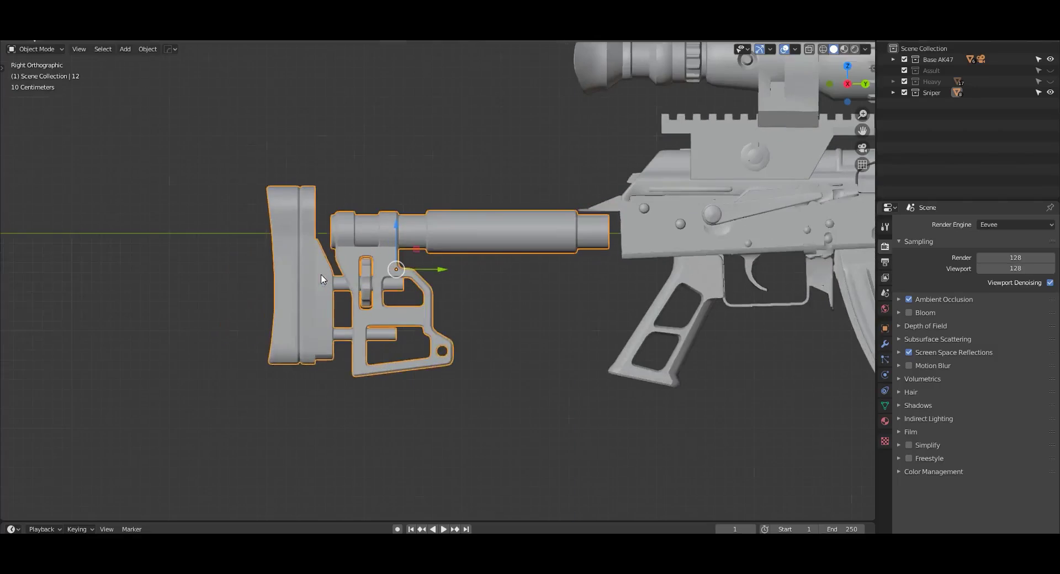
scroll(322, 279, "down", 1)
key("s")
left_click(552, 342)
key("g")
left_click(603, 353)
key("r")
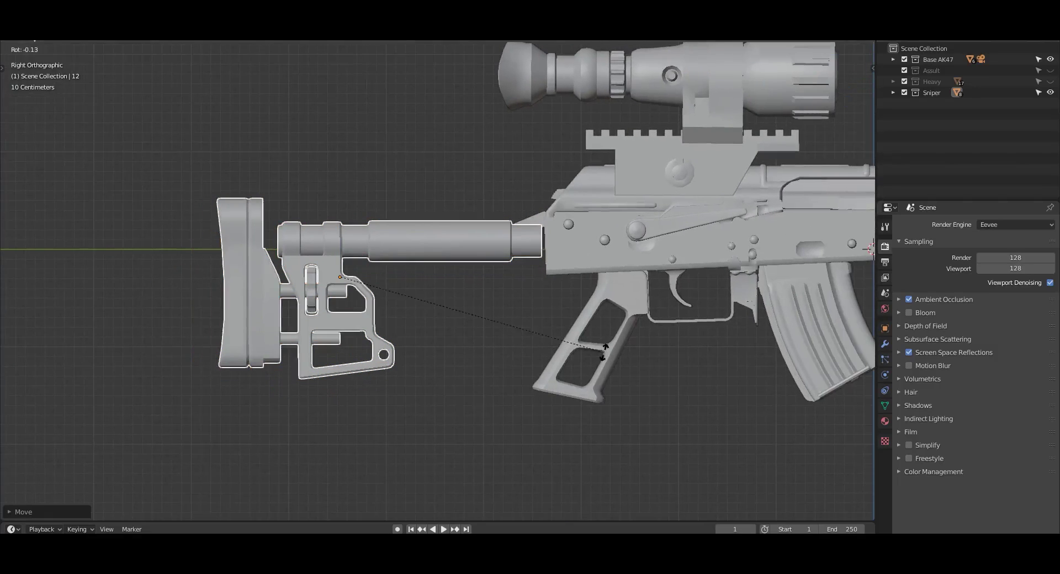
left_click(610, 347)
key("g")
left_click(616, 351)
Shrink the stock to 0.9373 and centre it along X from the top view.
key("s")
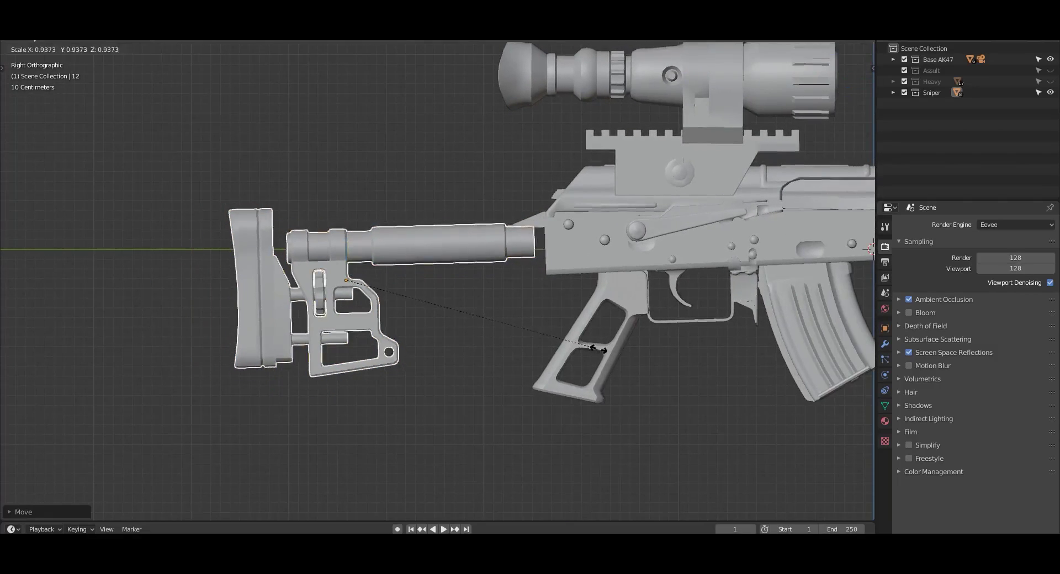
key("KP_7")
key("g")
key("x")
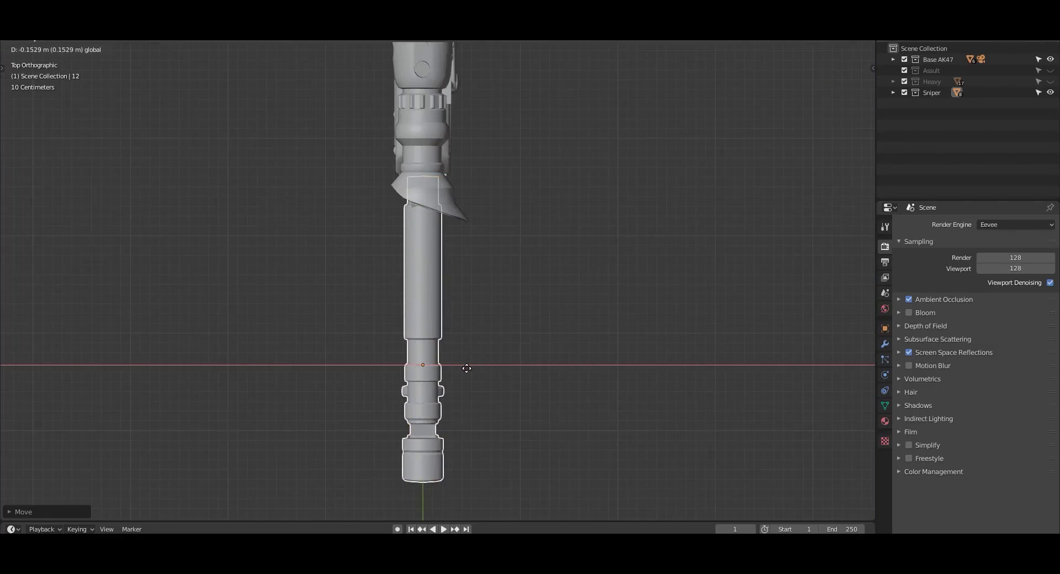
key("KP_3")
key("g")
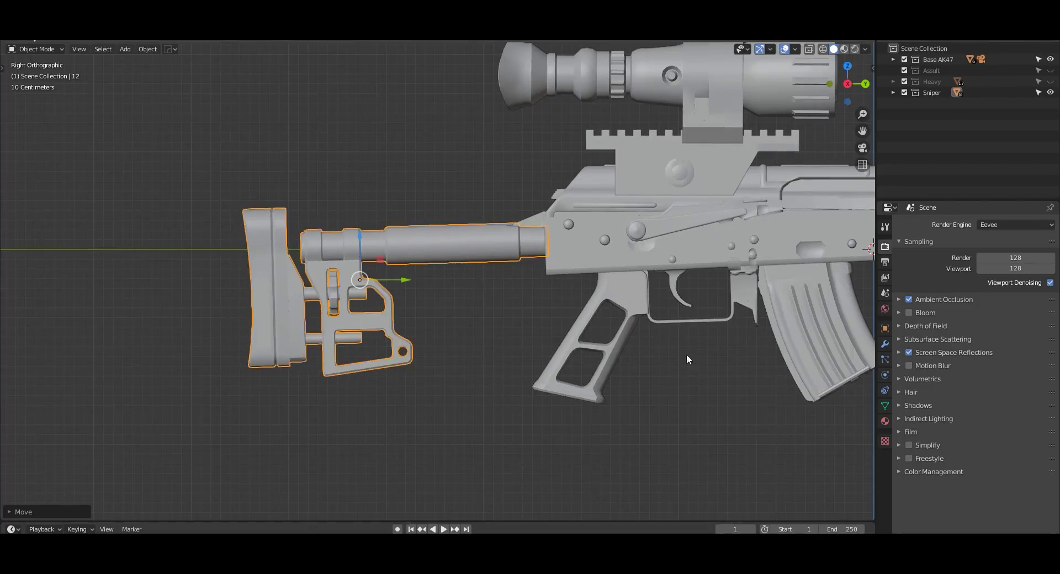
mouse_move(688, 359)
middle_mouse_down("shift")
mouse_move(621, 330)
mouse_move(554, 337)
mouse_move(525, 324)
mouse_move(566, 390)
mouse_move(539, 346)
mouse_move(626, 333)
mouse_move(549, 316)
mouse_move(574, 308)
mouse_move(563, 296)
mouse_move(545, 307)
middle_mouse_up("shift")
key("KP_0")
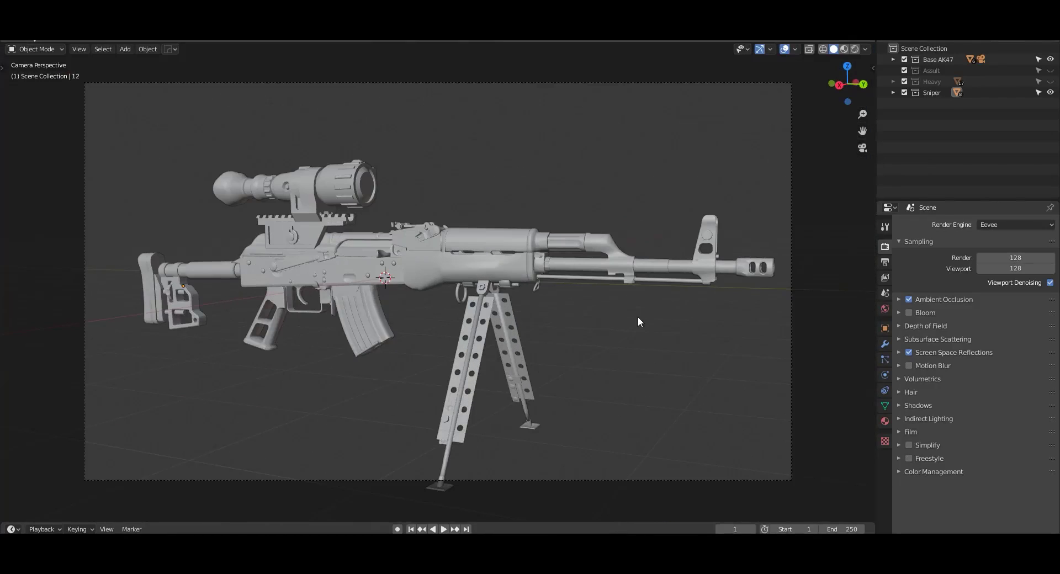
Trackball-rotate the camera to reframe the rifle and switch to Material Preview.
key("r")
key("r")
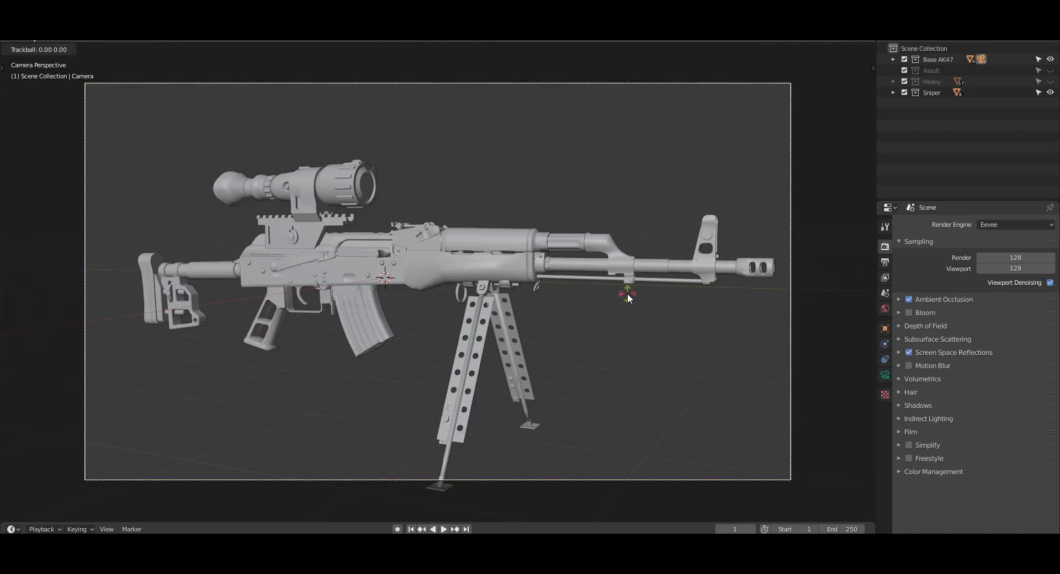
left_click(618, 217)
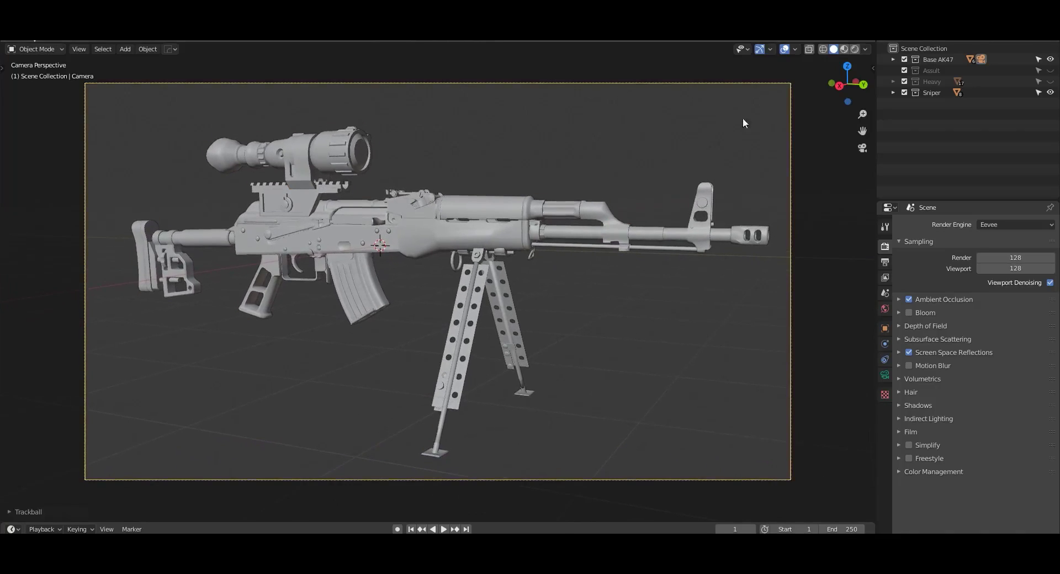
left_click(844, 49)
mouse_move(551, 241)
middle_mouse_down()
mouse_move(487, 236)
mouse_move(511, 344)
mouse_move(339, 309)
mouse_move(435, 293)
mouse_move(437, 268)
middle_mouse_up()
left_click(487, 236)
scroll(393, 296, "up", 3)
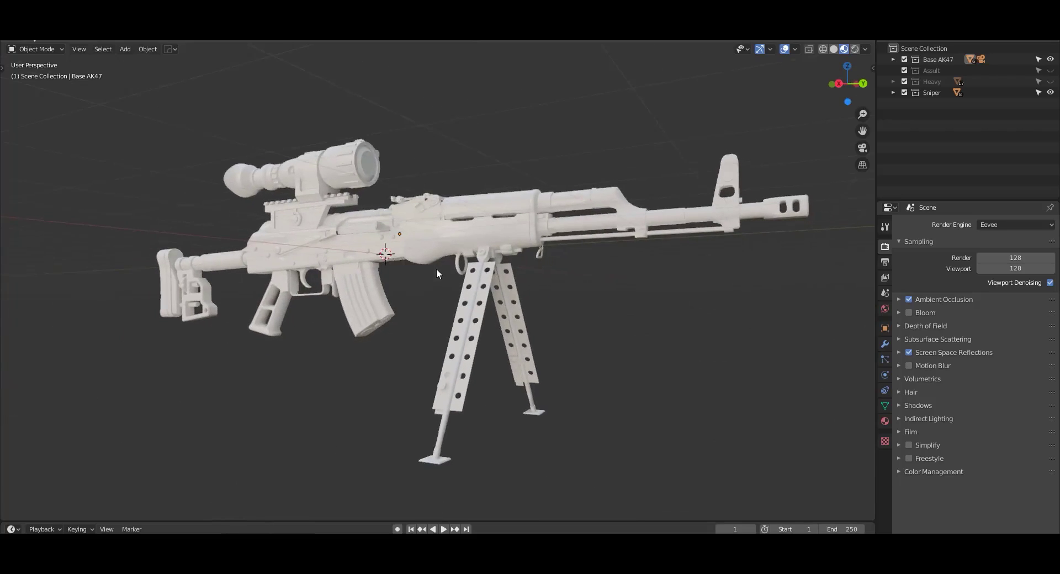
Inspect the rifle without overlays, then return to Solid shading with overlays on.
left_click(784, 49)
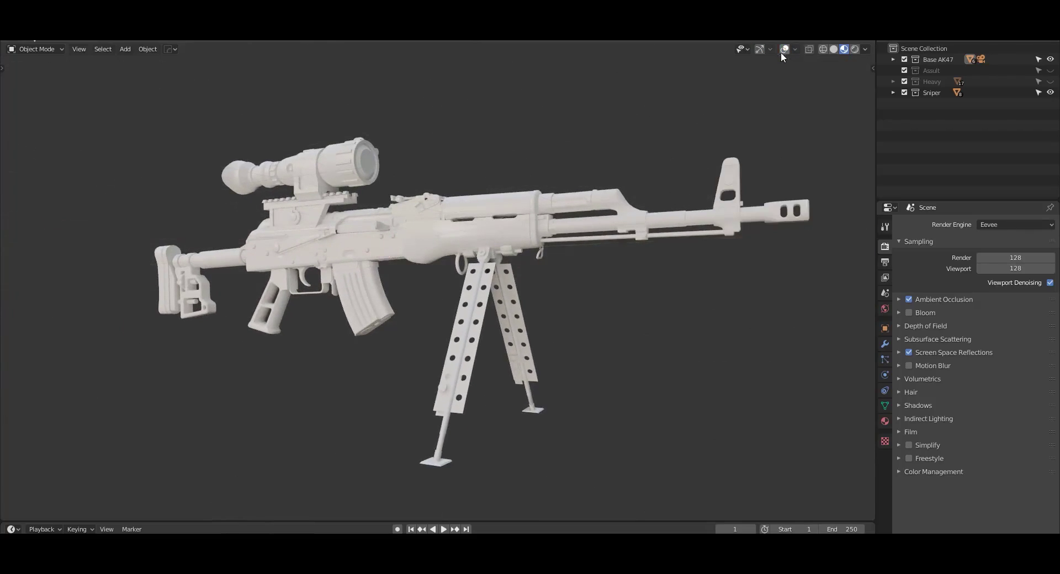
mouse_move(553, 232)
middle_mouse_down()
mouse_move(523, 249)
mouse_move(545, 256)
mouse_move(503, 298)
mouse_move(447, 283)
mouse_move(431, 253)
mouse_move(440, 263)
mouse_move(488, 253)
middle_mouse_up()
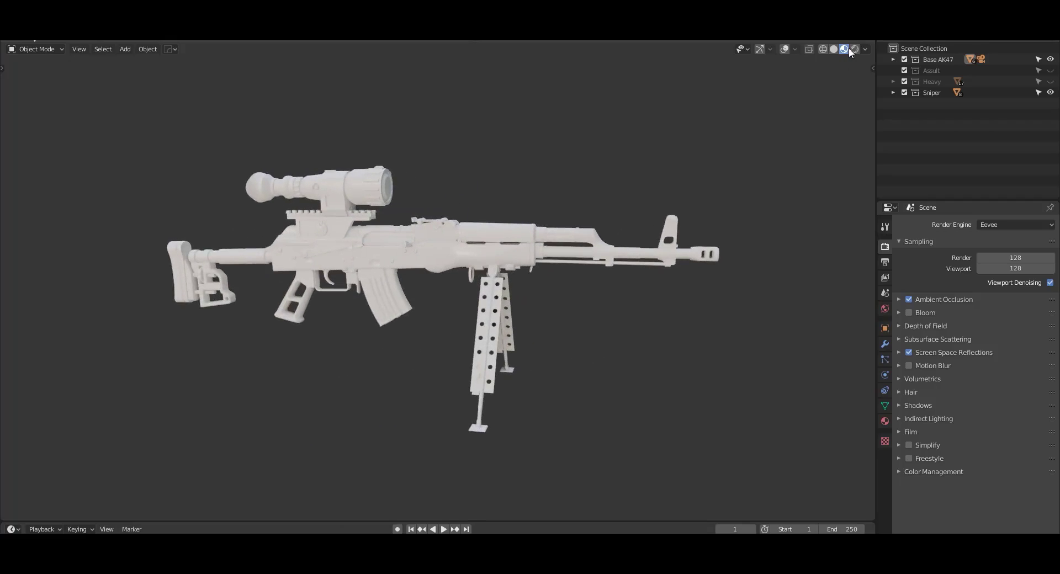
left_click(834, 49)
left_click(783, 50)
left_click(760, 49)
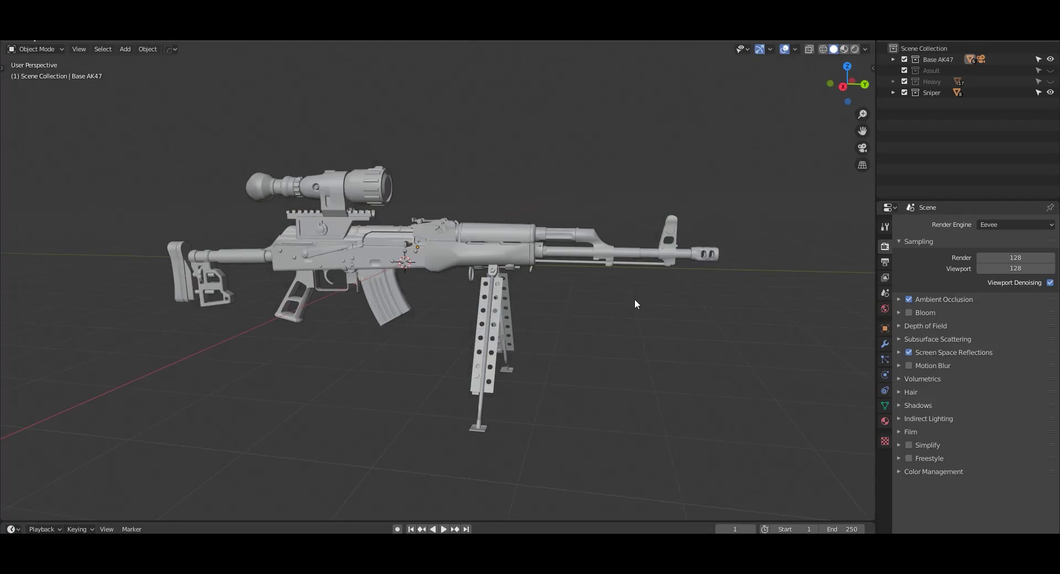